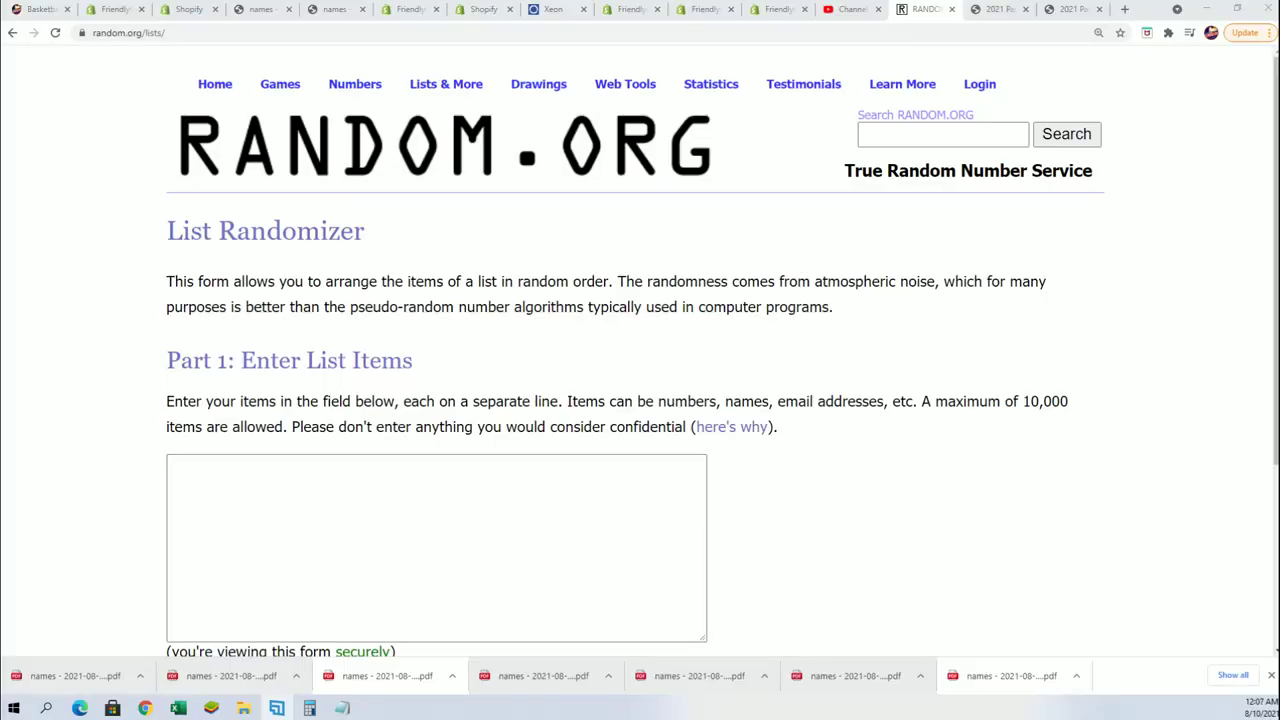
- Copy the full block of owner names from the Notepad file and paste it into the RANDOM.ORG List Randomizer form
{"action": "left_click", "coordinate": [342, 708]}
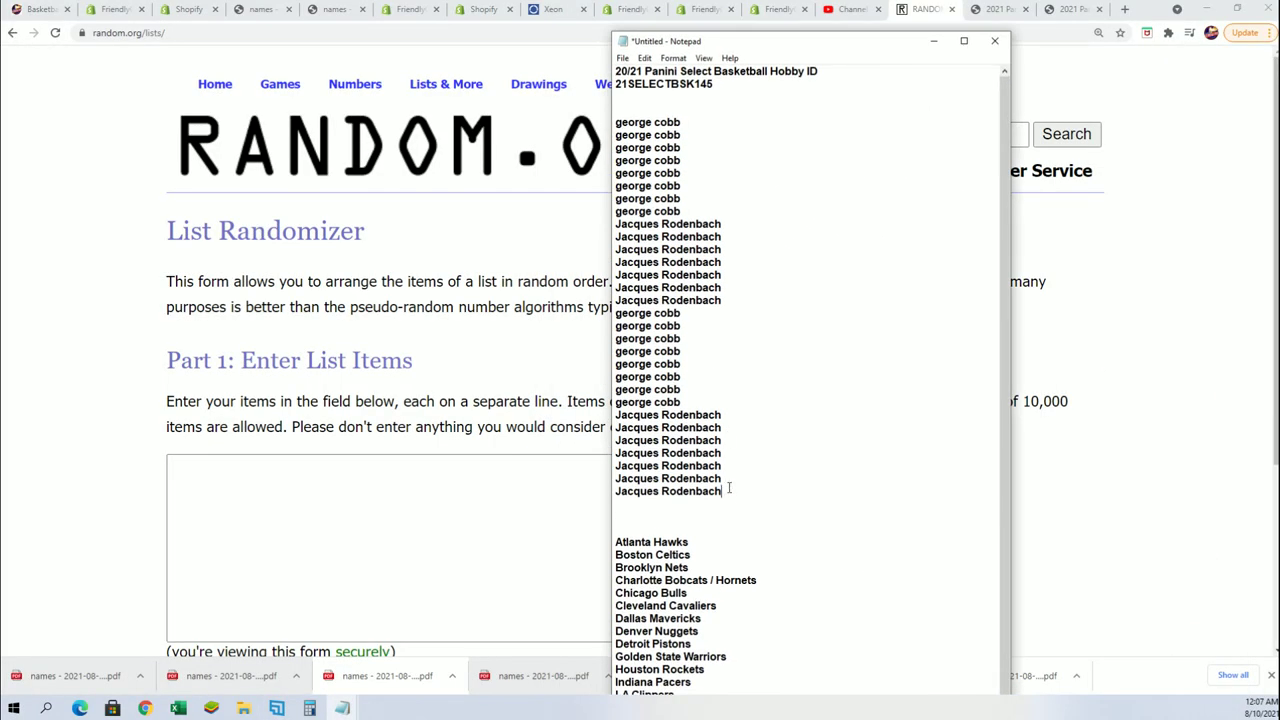
{"action": "left_click_drag", "start_coordinate": [730, 491], "coordinate": [615, 120]}
{"action": "right_click", "coordinate": [628, 144]}
{"action": "left_click", "coordinate": [662, 190]}
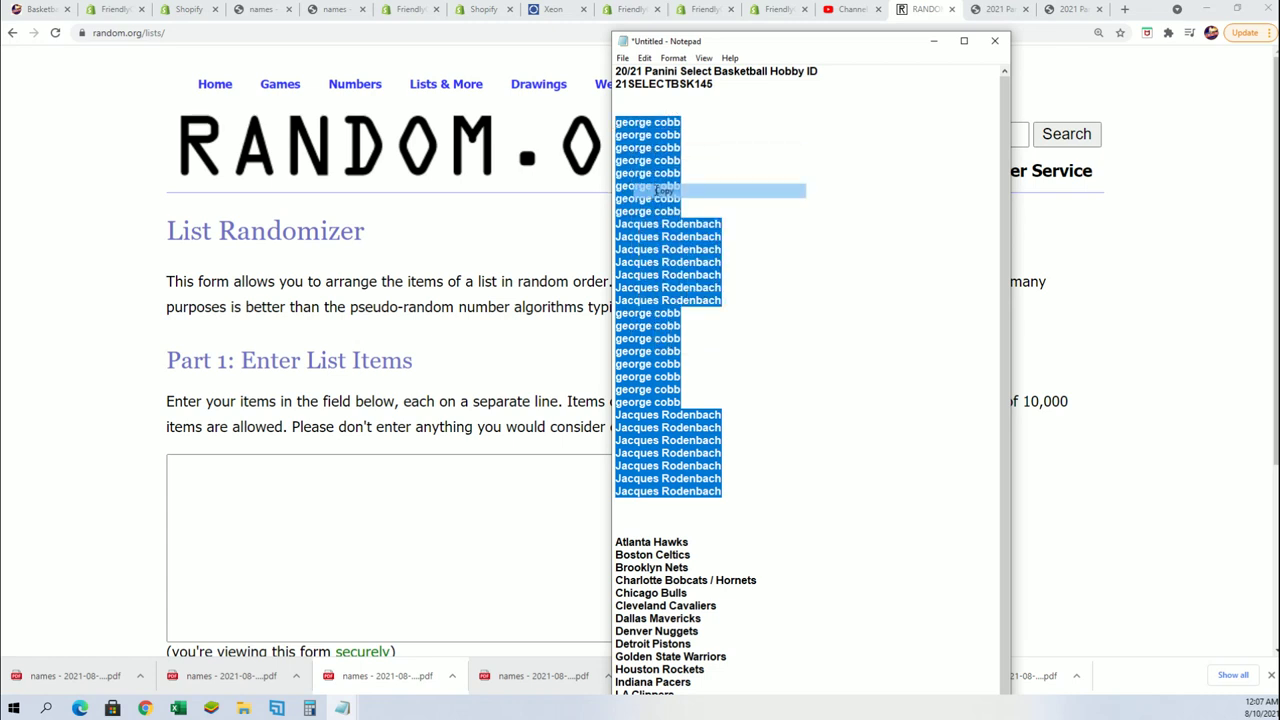
{"action": "left_click", "coordinate": [253, 464]}
{"action": "right_click", "coordinate": [220, 474]}
{"action": "left_click", "coordinate": [257, 580]}
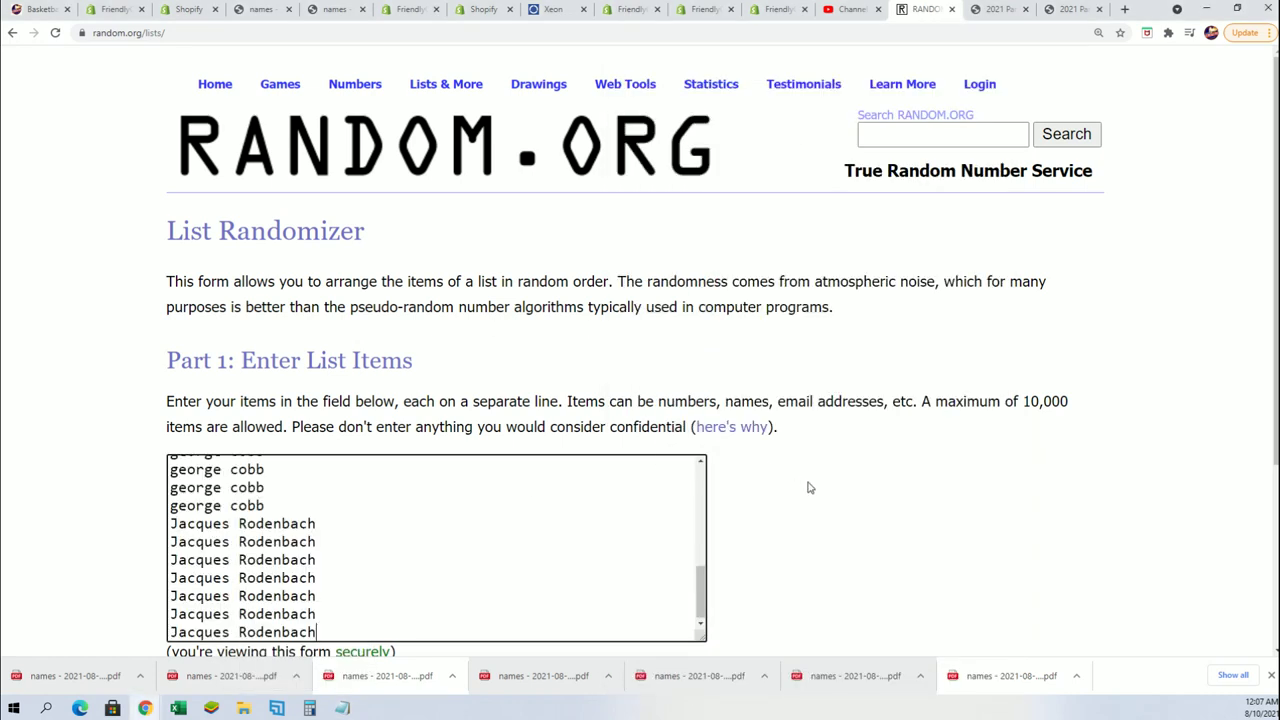
- Randomize the list of owner names seven times in total
{"action": "scroll", "coordinate": [812, 493], "scroll_direction": "down", "scroll_amount": 3}
{"action": "left_click", "coordinate": [222, 511]}
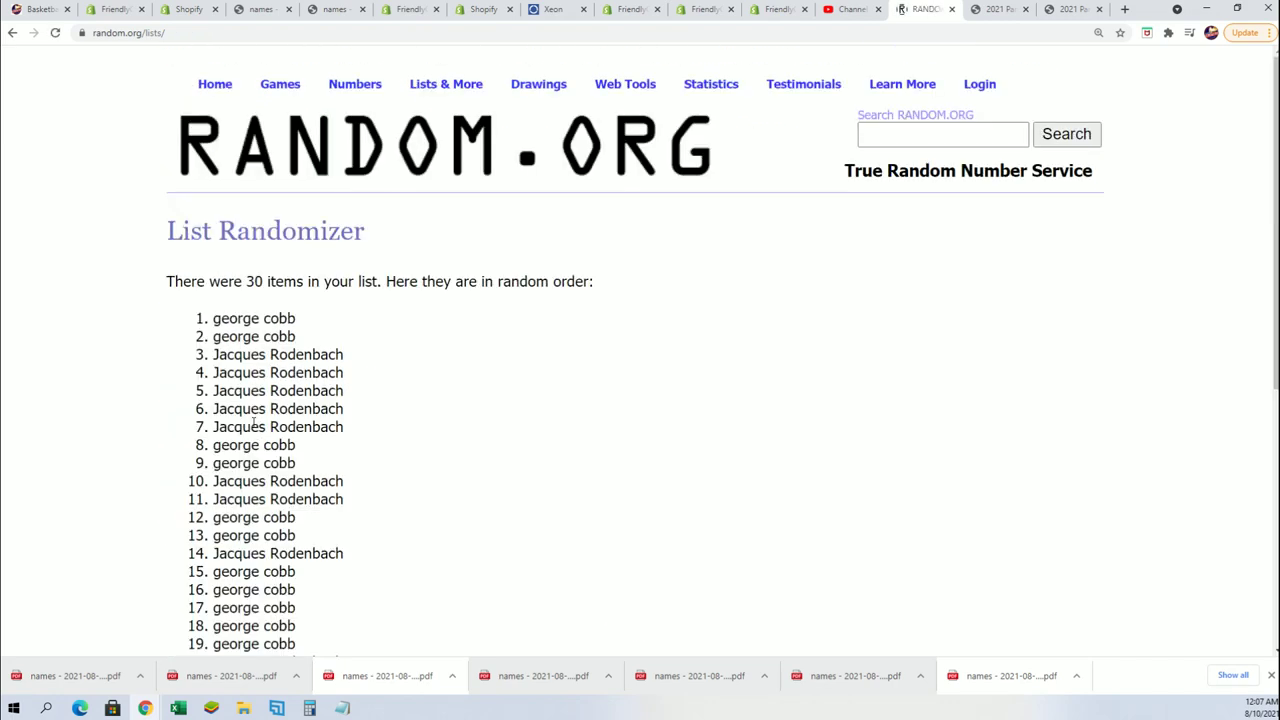
{"action": "scroll", "coordinate": [253, 423], "scroll_direction": "down", "scroll_amount": 5}
{"action": "left_click", "coordinate": [197, 513]}
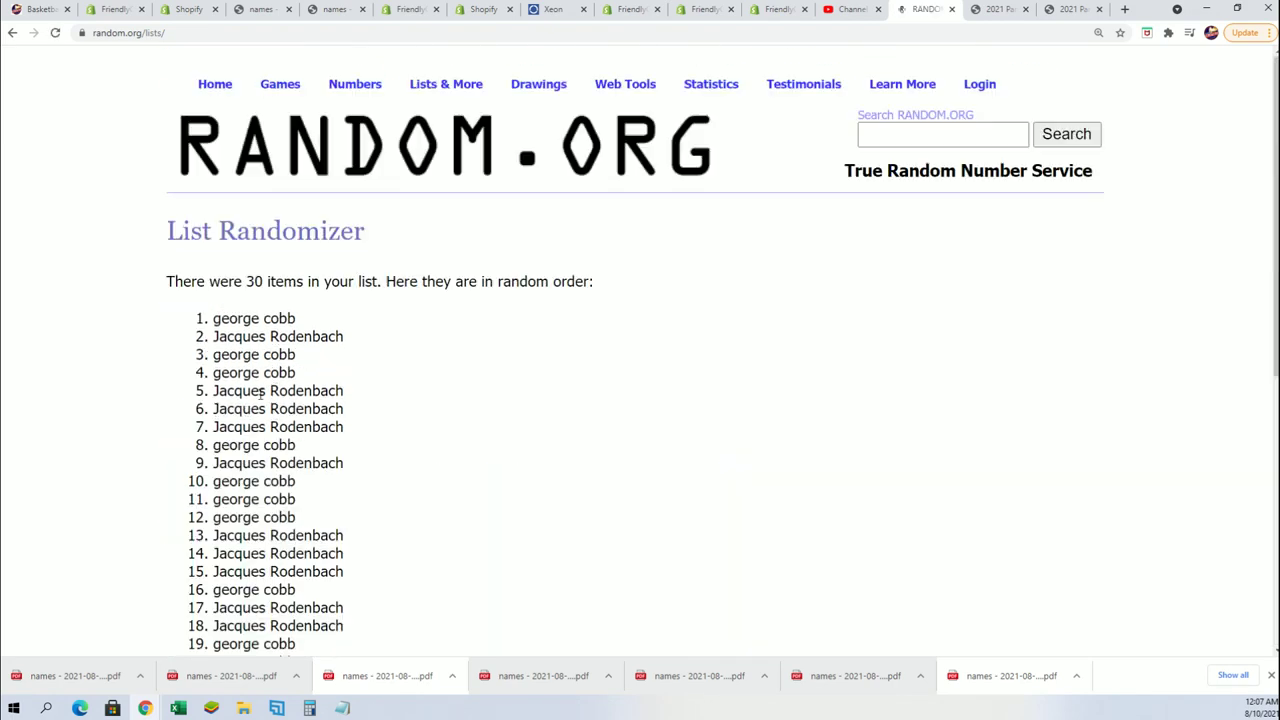
{"action": "left_click", "coordinate": [192, 513]}
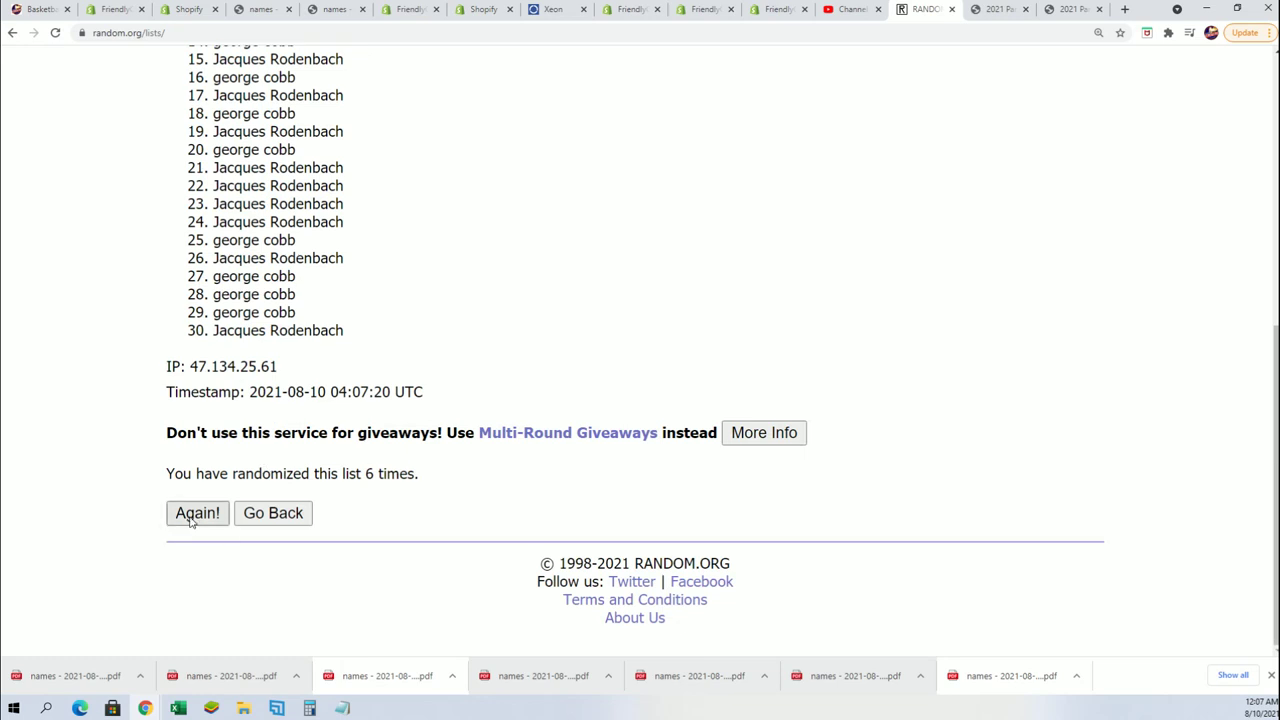
{"action": "left_click", "coordinate": [196, 514]}
{"action": "scroll", "coordinate": [235, 137], "scroll_direction": "down", "scroll_amount": 1}
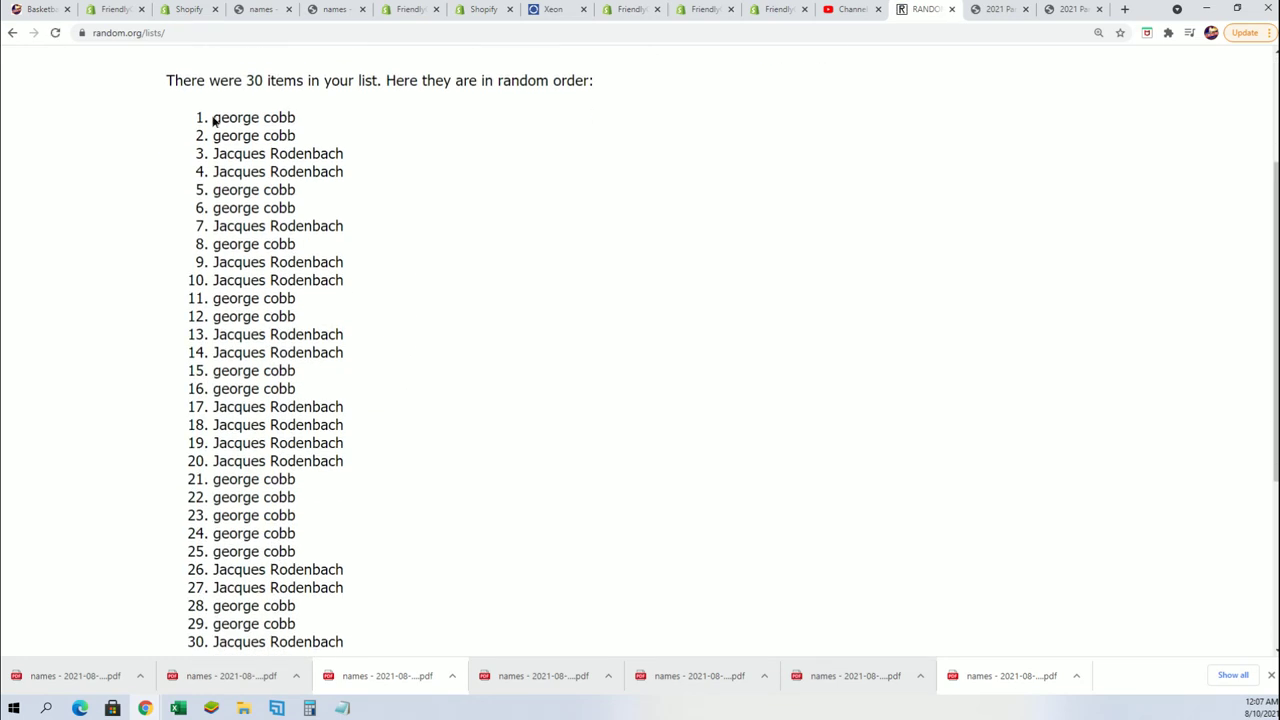
- Copy all 30 owner names from the final randomized list
{"action": "left_click_drag", "start_coordinate": [213, 120], "coordinate": [372, 443]}
{"action": "right_click", "coordinate": [297, 406]}
{"action": "left_click", "coordinate": [303, 404]}
{"action": "scroll", "coordinate": [509, 560], "scroll_direction": "down", "scroll_amount": 1}
{"action": "scroll", "coordinate": [607, 542], "scroll_direction": "up", "scroll_amount": 5}
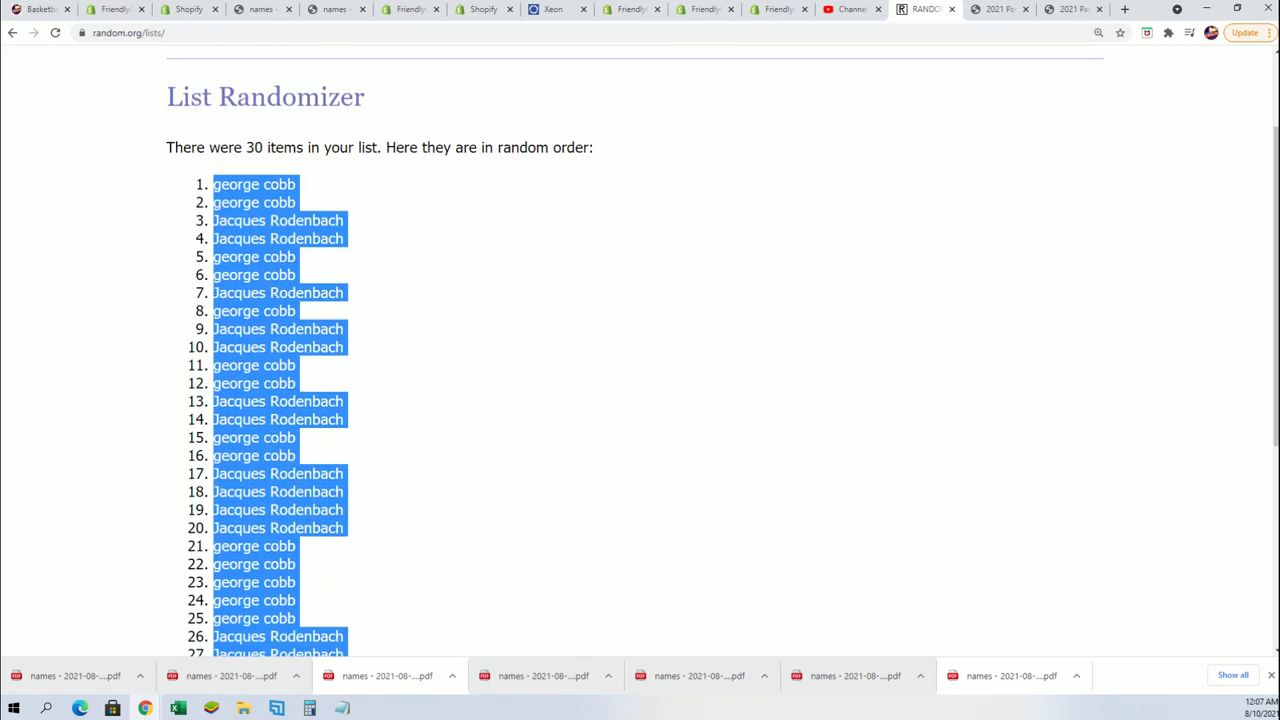
- Switch to the Excel workbook and paste the owner names as plain text into the Owners column, starting at A2
{"action": "key", "text": "alt+Tab"}
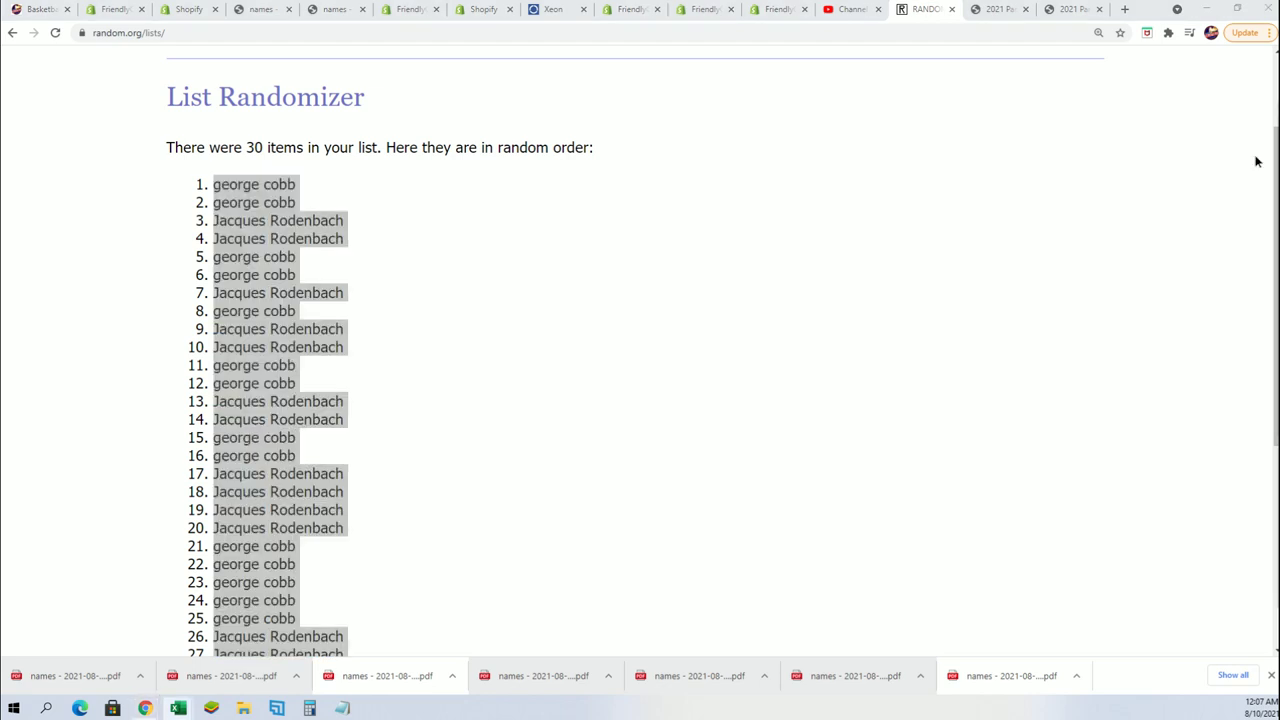
{"action": "left_click_drag", "start_coordinate": [657, 76], "coordinate": [672, 3]}
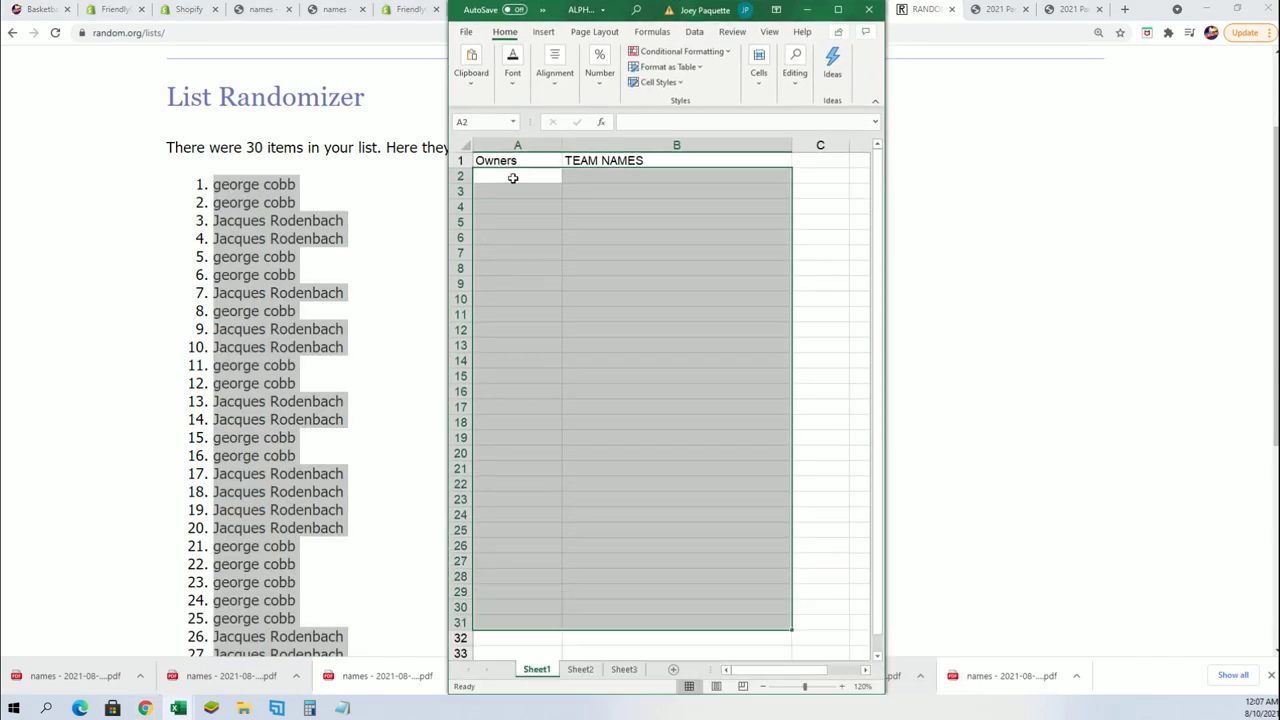
{"action": "left_click", "coordinate": [511, 177]}
{"action": "right_click", "coordinate": [511, 177]}
{"action": "left_click", "coordinate": [547, 266]}
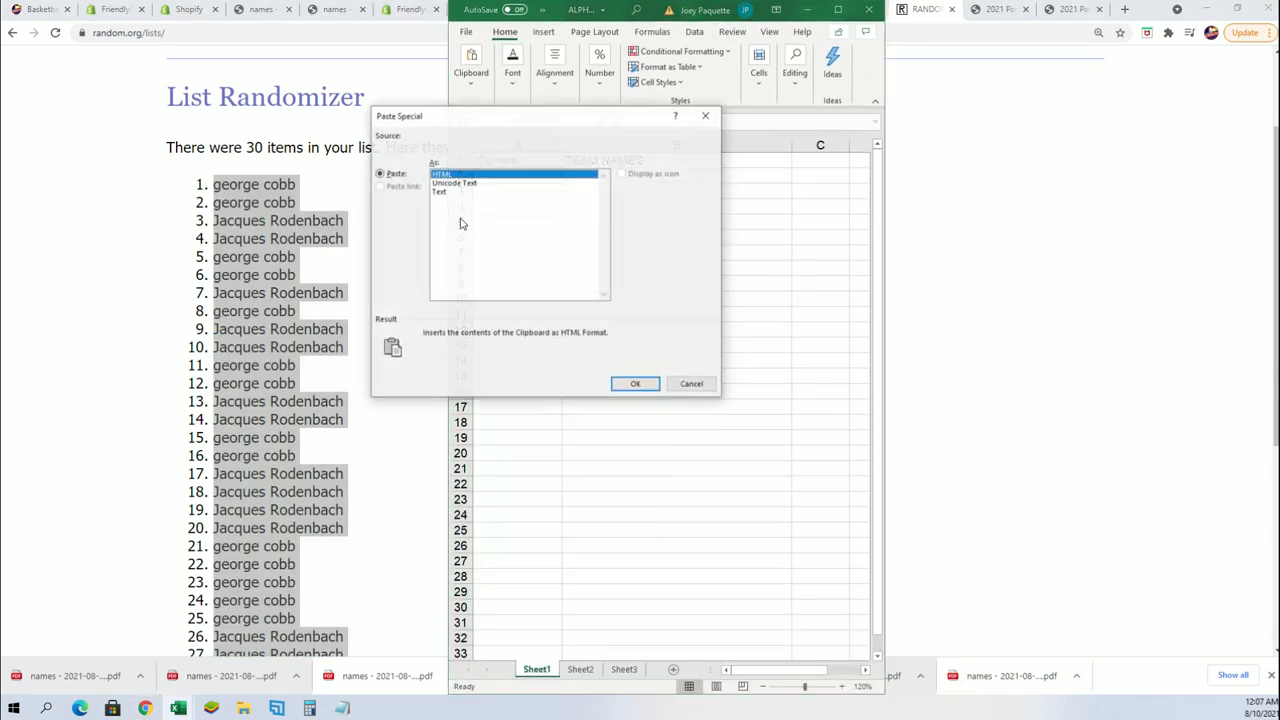
{"action": "left_click", "coordinate": [443, 190]}
{"action": "left_click", "coordinate": [640, 383]}
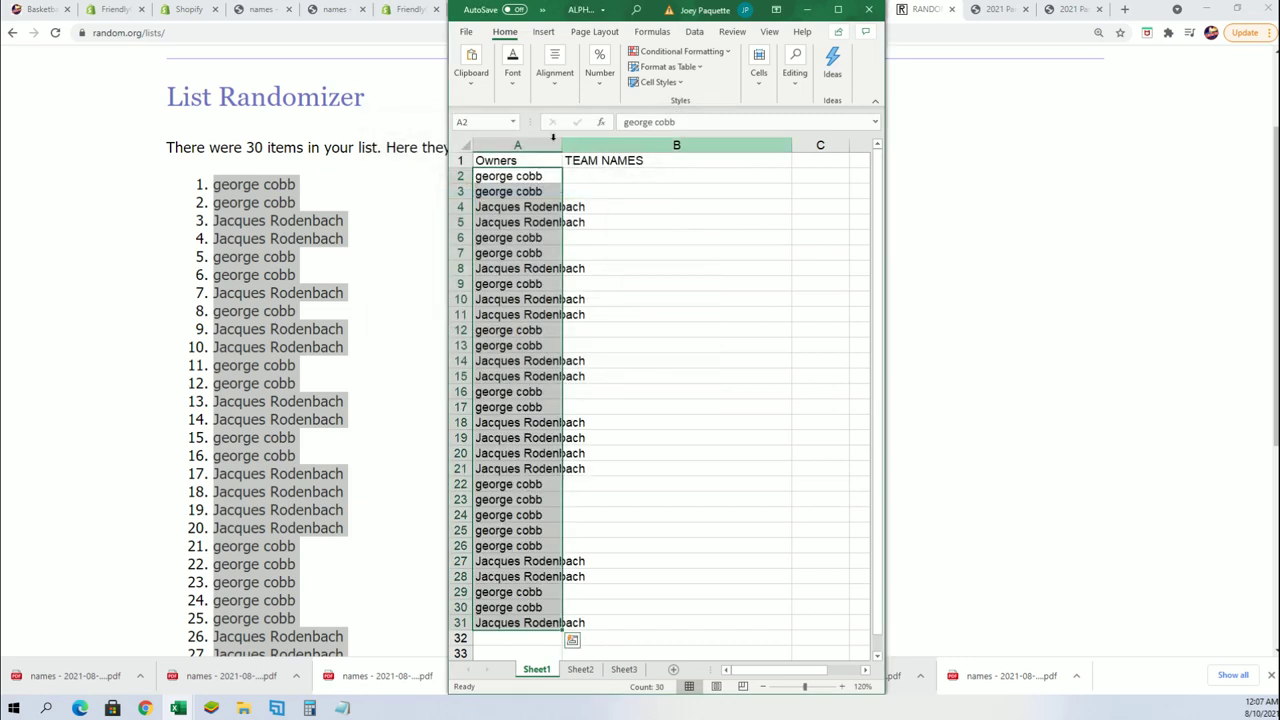
- Widen the Owners column so the full names fit
{"action": "left_click", "coordinate": [517, 145]}
{"action": "left_click_drag", "start_coordinate": [563, 145], "coordinate": [597, 145]}
{"action": "left_click", "coordinate": [619, 172]}
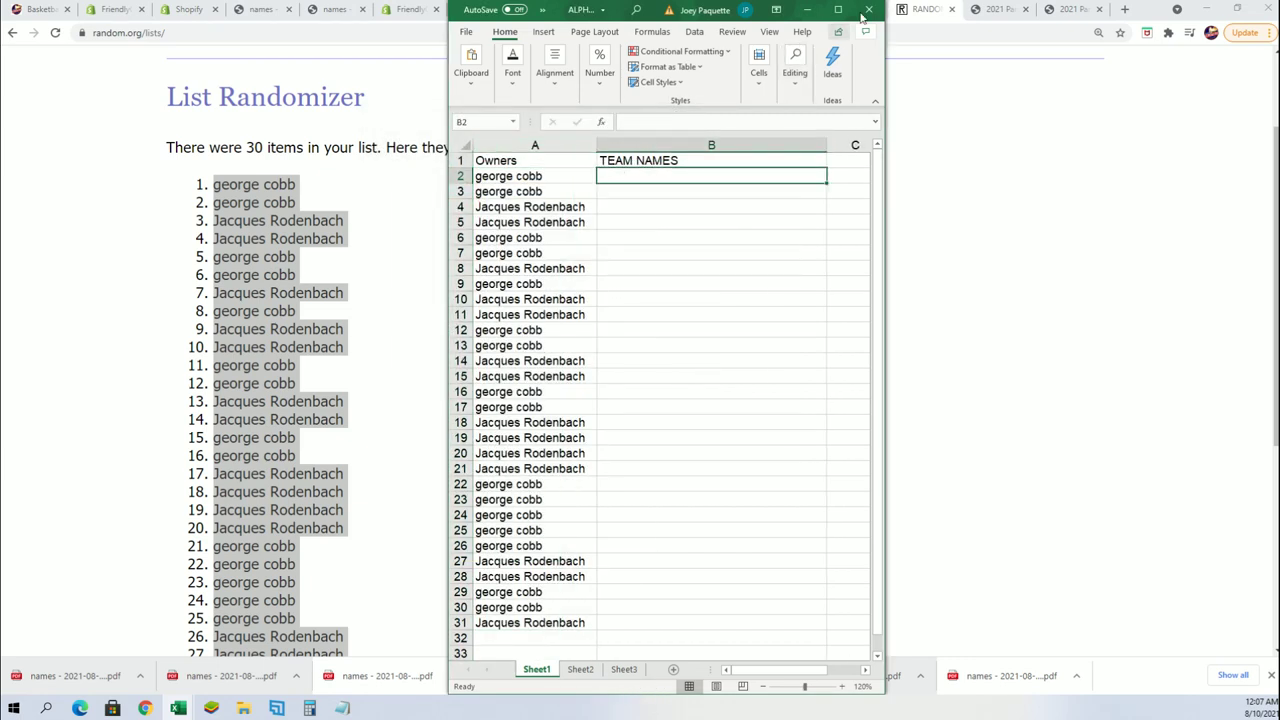
- Minimize Excel and open a new blank List Randomizer form in the browser
{"action": "left_click", "coordinate": [808, 9]}
{"action": "scroll", "coordinate": [430, 150], "scroll_direction": "up", "scroll_amount": 1}
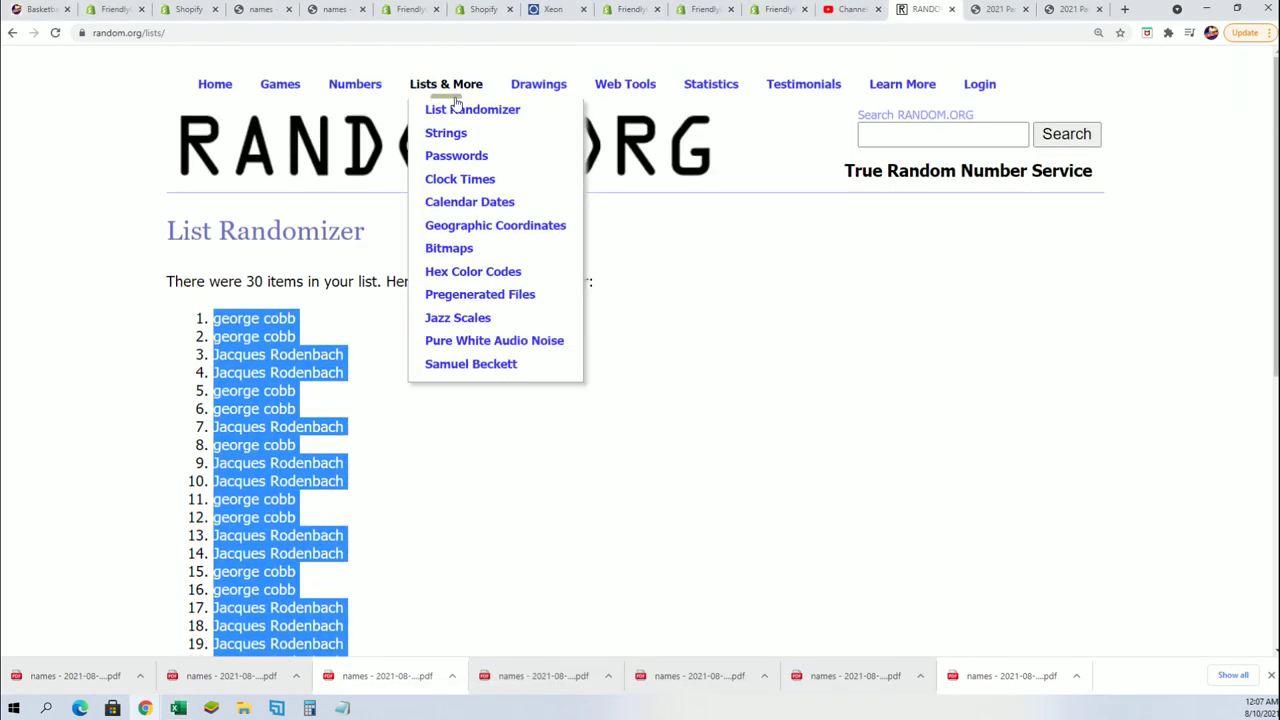
{"action": "left_click", "coordinate": [445, 100]}
{"action": "left_click", "coordinate": [440, 108]}
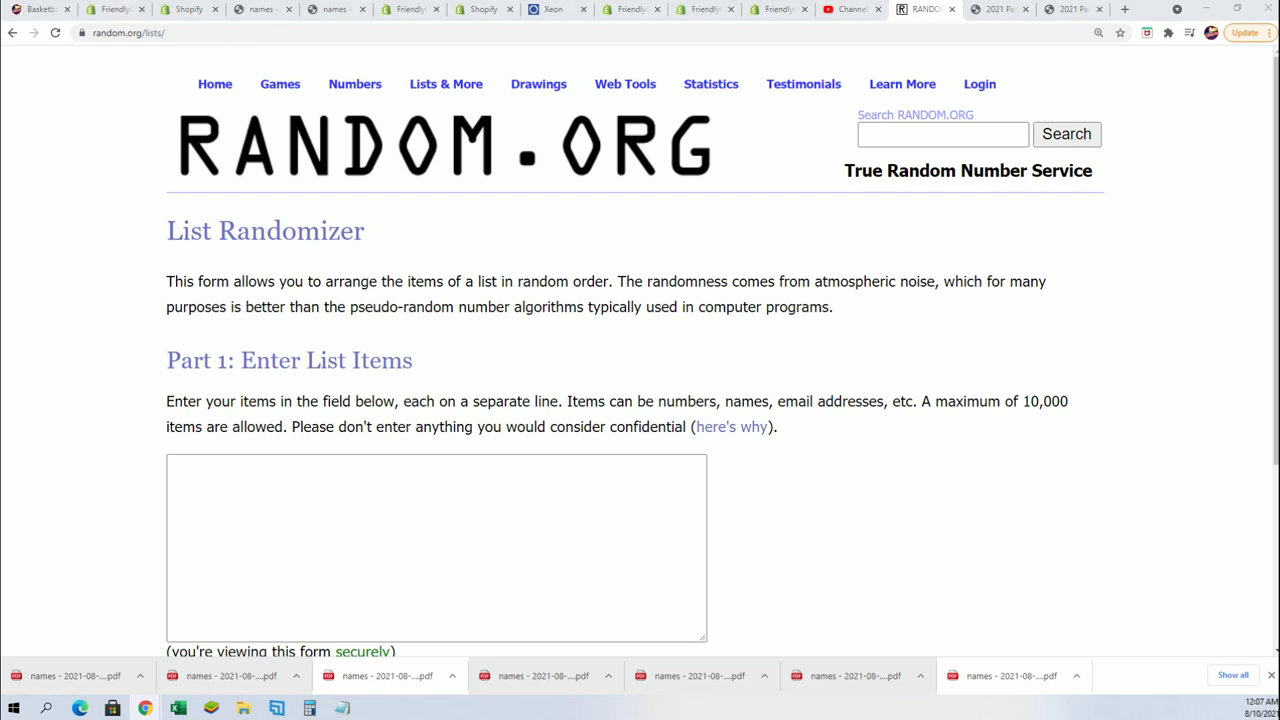
- Copy the team list from Atlanta Hawks to Washington Wizards in Notepad and paste it into the List Randomizer form
{"action": "key", "text": "alt+Tab"}
{"action": "scroll", "coordinate": [771, 541], "scroll_direction": "down", "scroll_amount": 3}
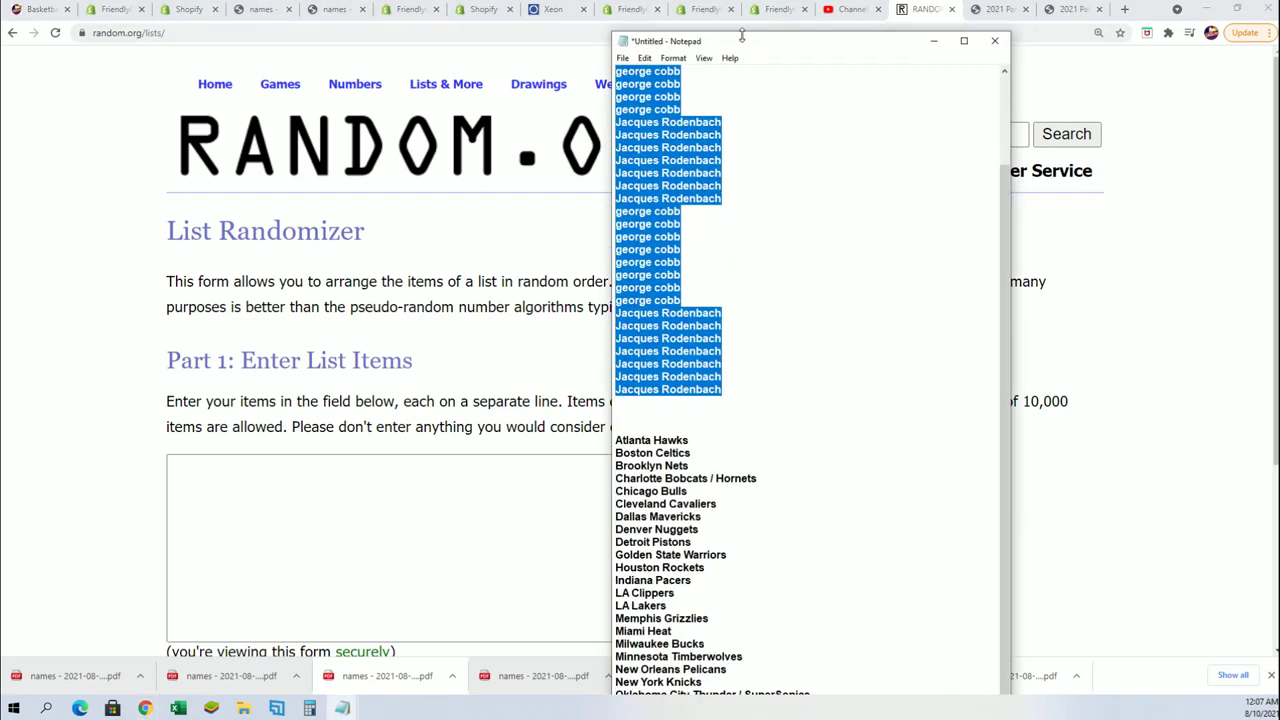
{"action": "left_click_drag", "start_coordinate": [741, 35], "coordinate": [741, 3]}
{"action": "scroll", "coordinate": [797, 174], "scroll_direction": "down", "scroll_amount": 3}
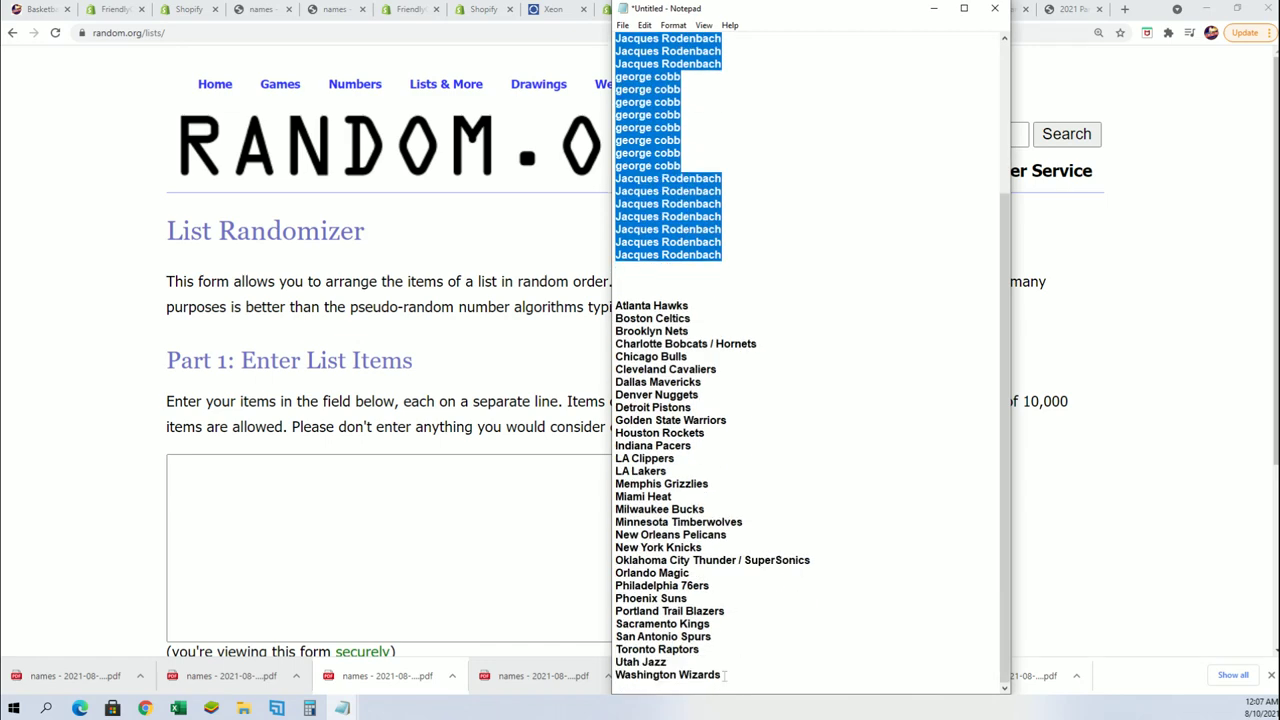
{"action": "left_click", "coordinate": [723, 675]}
{"action": "left_click_drag", "start_coordinate": [723, 675], "coordinate": [616, 305]}
{"action": "right_click", "coordinate": [641, 329]}
{"action": "left_click", "coordinate": [680, 389]}
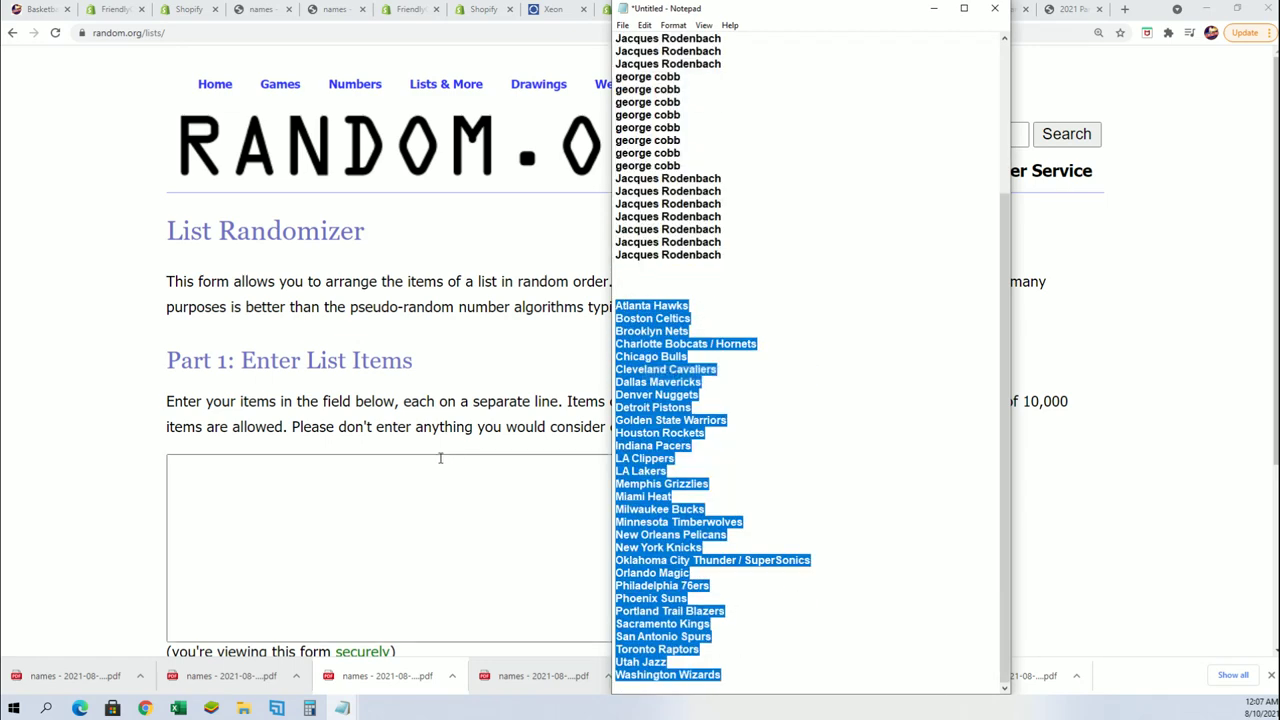
{"action": "left_click", "coordinate": [364, 476]}
{"action": "right_click", "coordinate": [364, 476]}
{"action": "left_click", "coordinate": [419, 583]}
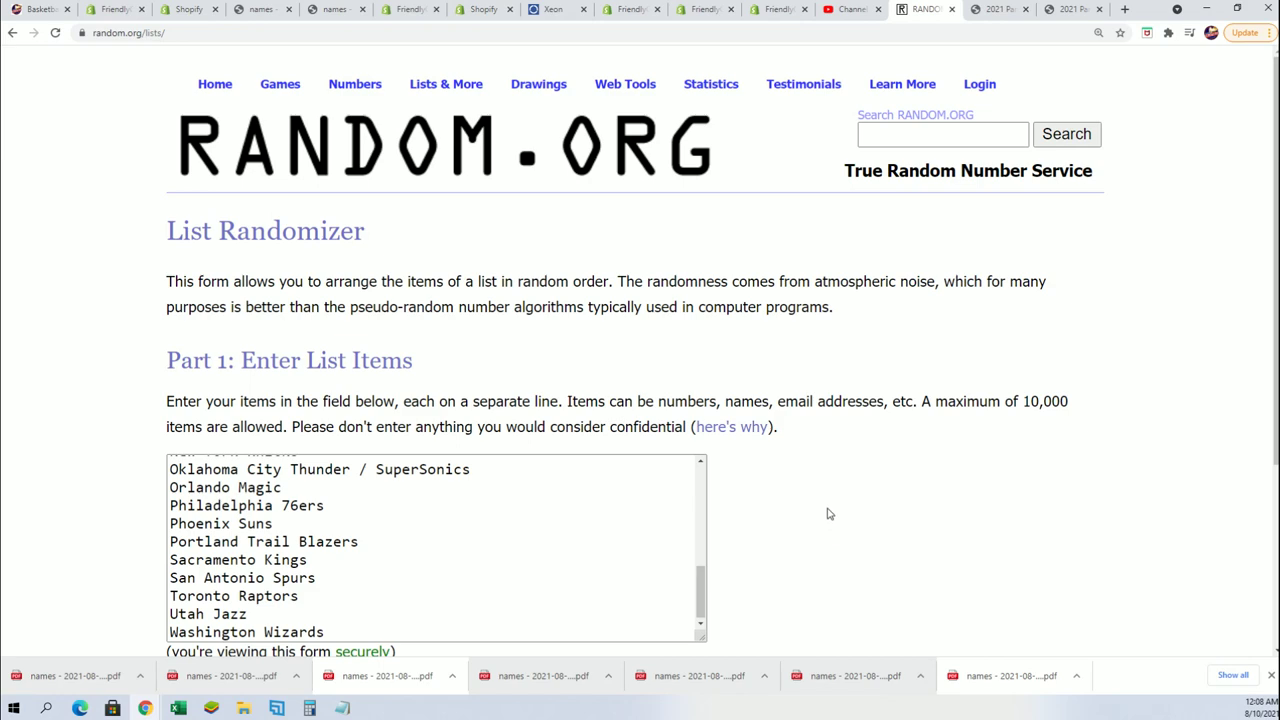
- Randomize the list of basketball teams seven times in total
{"action": "scroll", "coordinate": [731, 491], "scroll_direction": "down", "scroll_amount": 3}
{"action": "left_click", "coordinate": [213, 505]}
{"action": "scroll", "coordinate": [215, 505], "scroll_direction": "down", "scroll_amount": 5}
{"action": "left_click", "coordinate": [190, 517]}
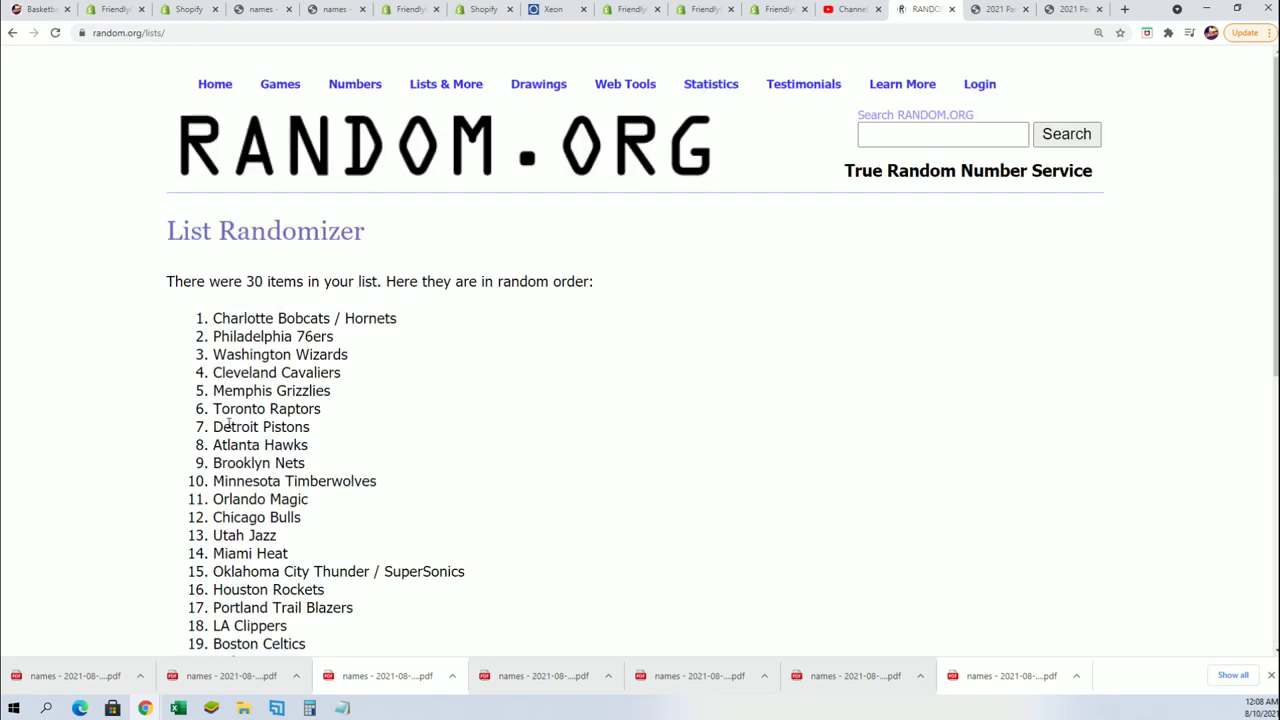
{"action": "scroll", "coordinate": [237, 450], "scroll_direction": "down", "scroll_amount": 5}
{"action": "left_click", "coordinate": [206, 515]}
{"action": "scroll", "coordinate": [203, 566], "scroll_direction": "down", "scroll_amount": 5}
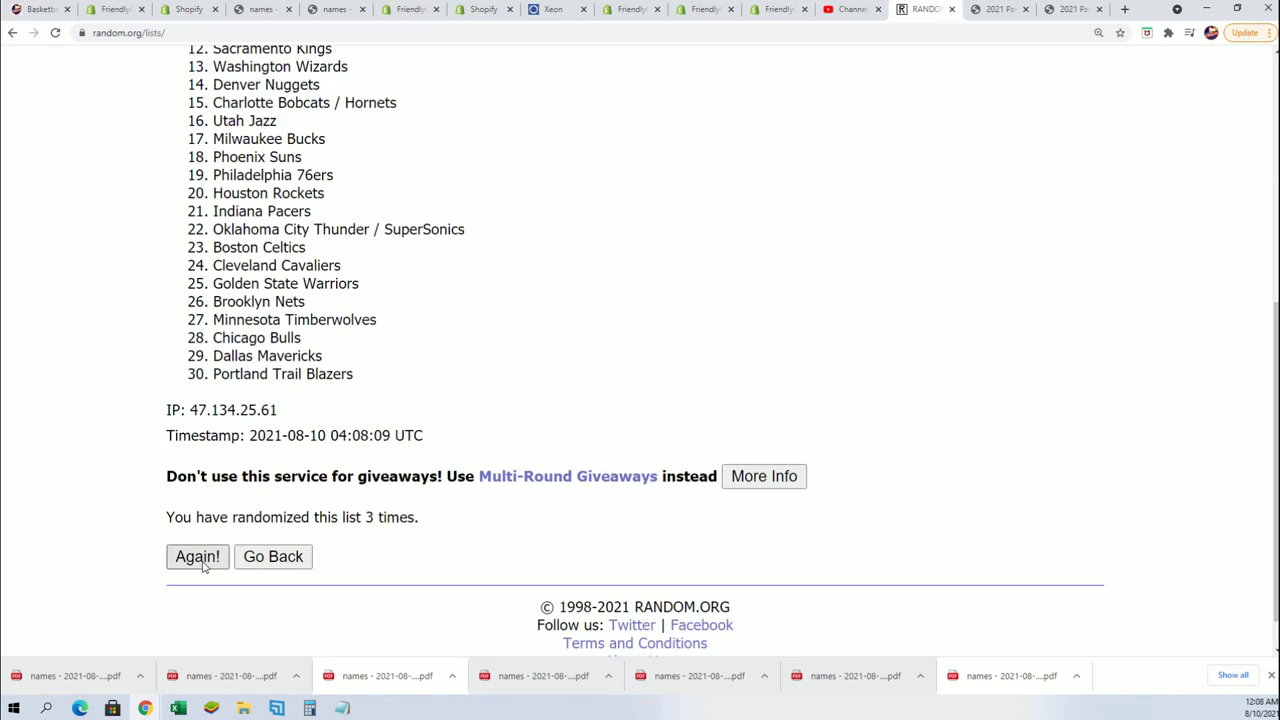
{"action": "left_click", "coordinate": [210, 556]}
{"action": "scroll", "coordinate": [191, 540], "scroll_direction": "down", "scroll_amount": 5}
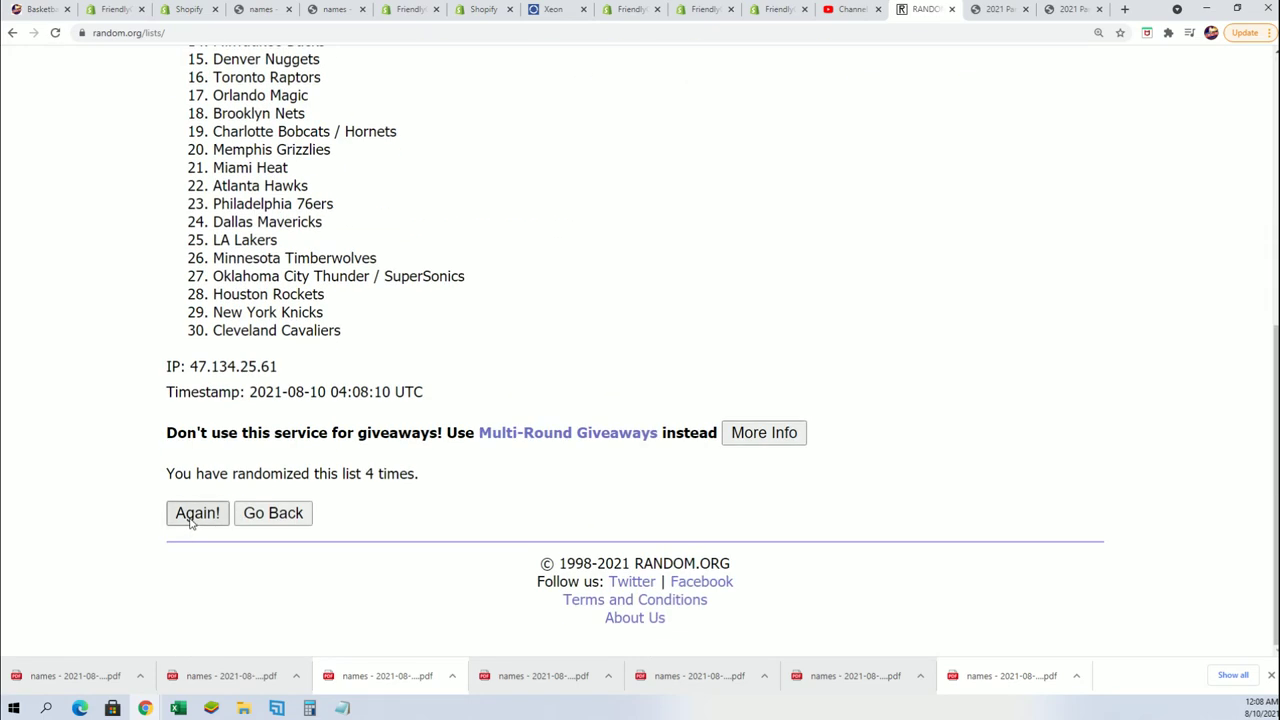
{"action": "left_click", "coordinate": [190, 517]}
{"action": "scroll", "coordinate": [175, 522], "scroll_direction": "down", "scroll_amount": 5}
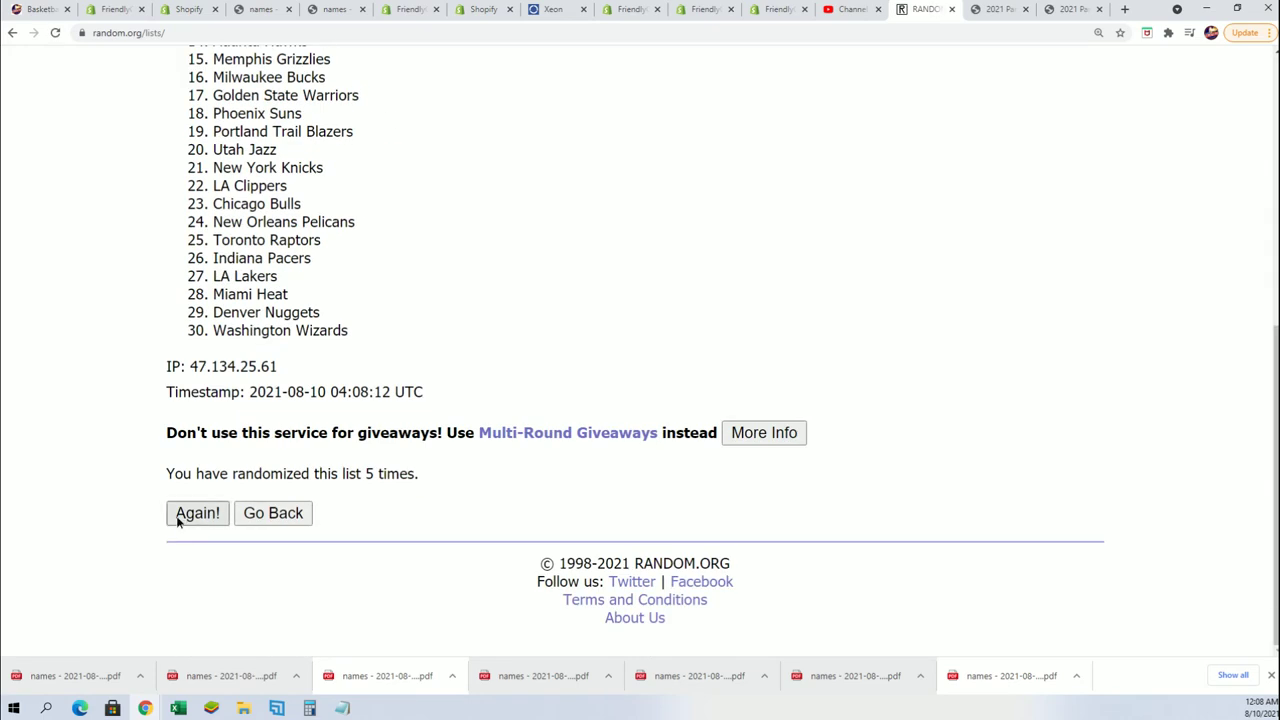
{"action": "left_click", "coordinate": [180, 515]}
{"action": "scroll", "coordinate": [355, 497], "scroll_direction": "down", "scroll_amount": 5}
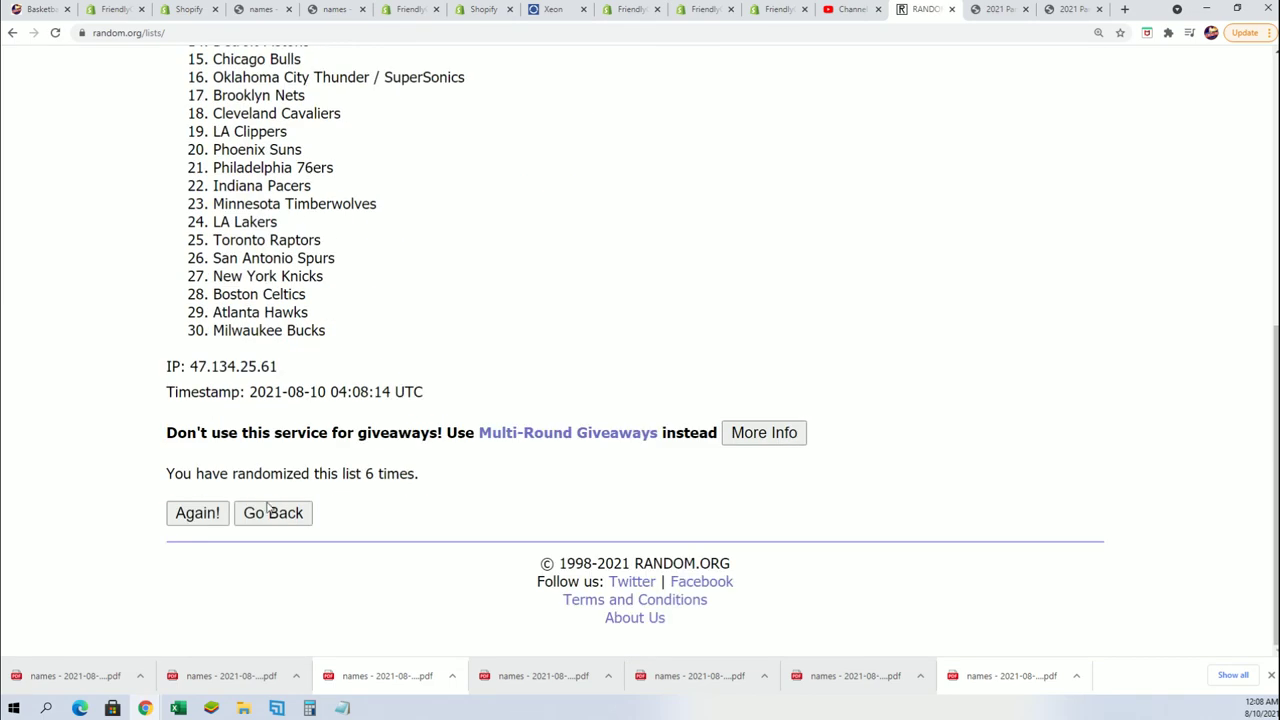
{"action": "left_click", "coordinate": [200, 513]}
- Copy all 30 team names from the final randomized list
{"action": "scroll", "coordinate": [409, 357], "scroll_direction": "down", "scroll_amount": 2}
{"action": "left_click_drag", "start_coordinate": [200, 185], "coordinate": [366, 507]}
{"action": "right_click", "coordinate": [316, 481]}
{"action": "left_click", "coordinate": [316, 481]}
{"action": "scroll", "coordinate": [457, 563], "scroll_direction": "down", "scroll_amount": 2}
{"action": "scroll", "coordinate": [508, 543], "scroll_direction": "up", "scroll_amount": 3}
{"action": "scroll", "coordinate": [485, 506], "scroll_direction": "up", "scroll_amount": 1}
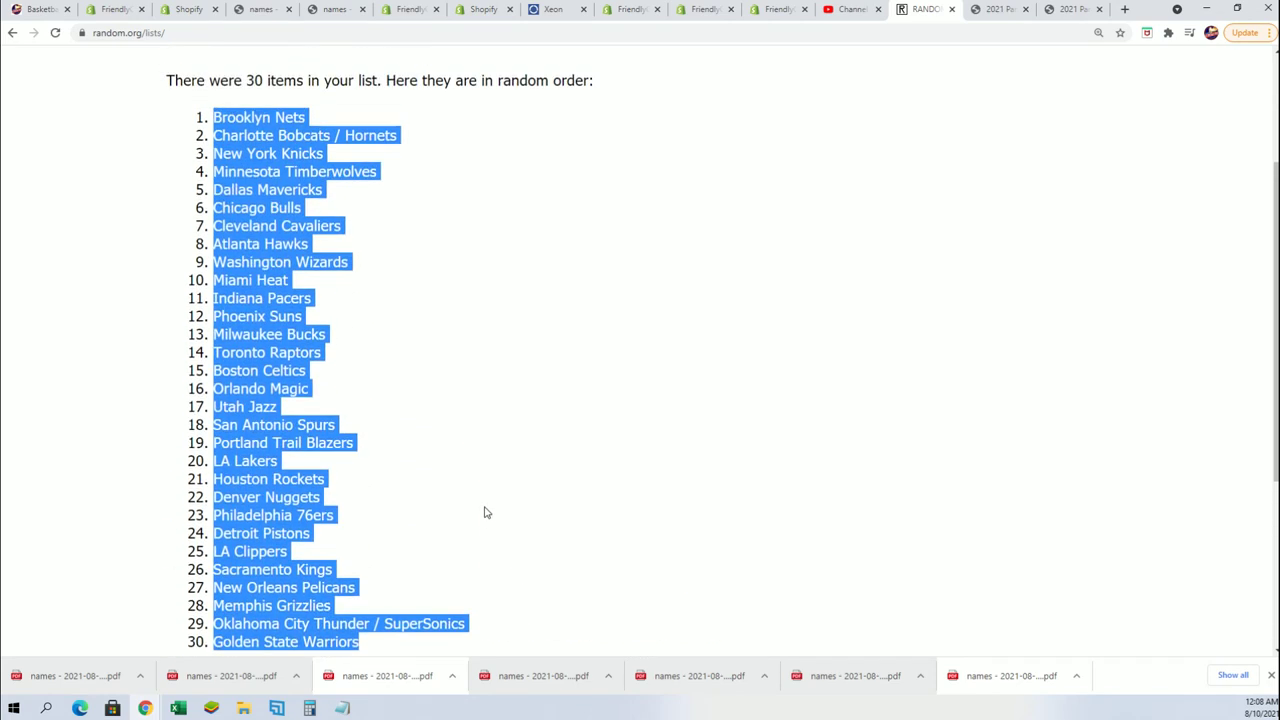
- Switch to Excel and paste the team names as plain text into the TEAM NAMES column, starting at B2
{"action": "key", "text": "alt+Tab"}
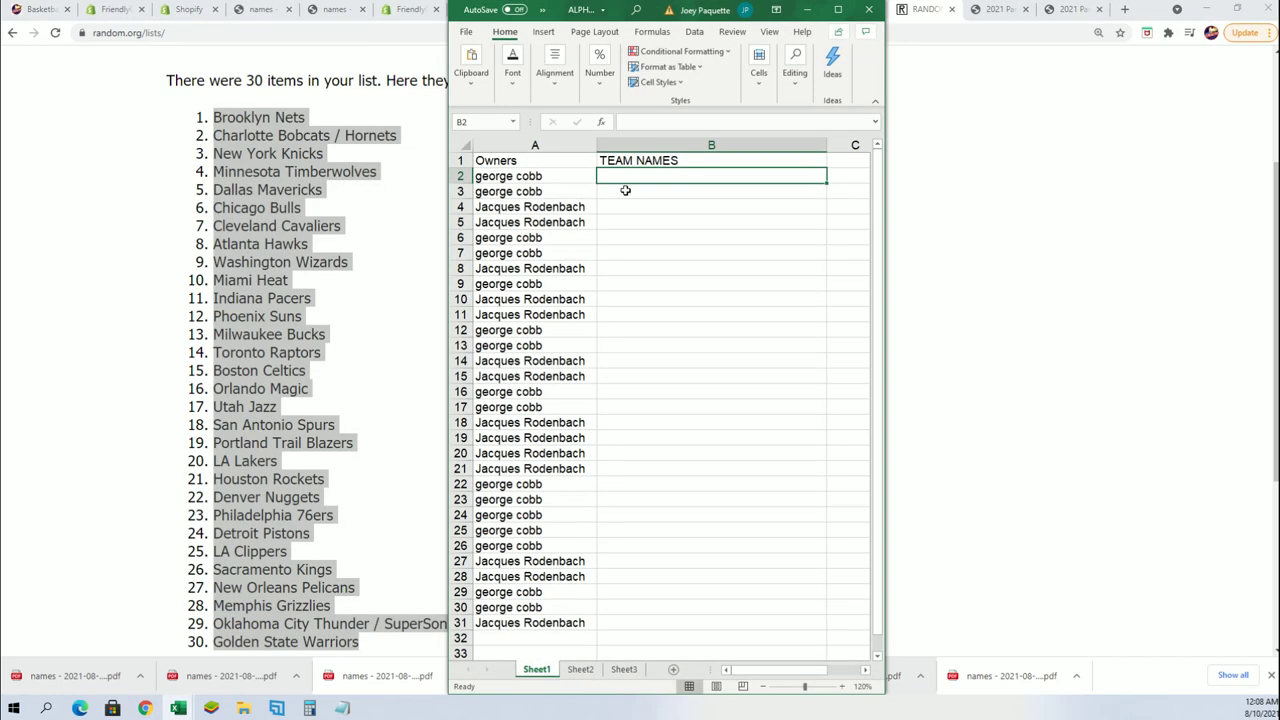
{"action": "right_click", "coordinate": [613, 180]}
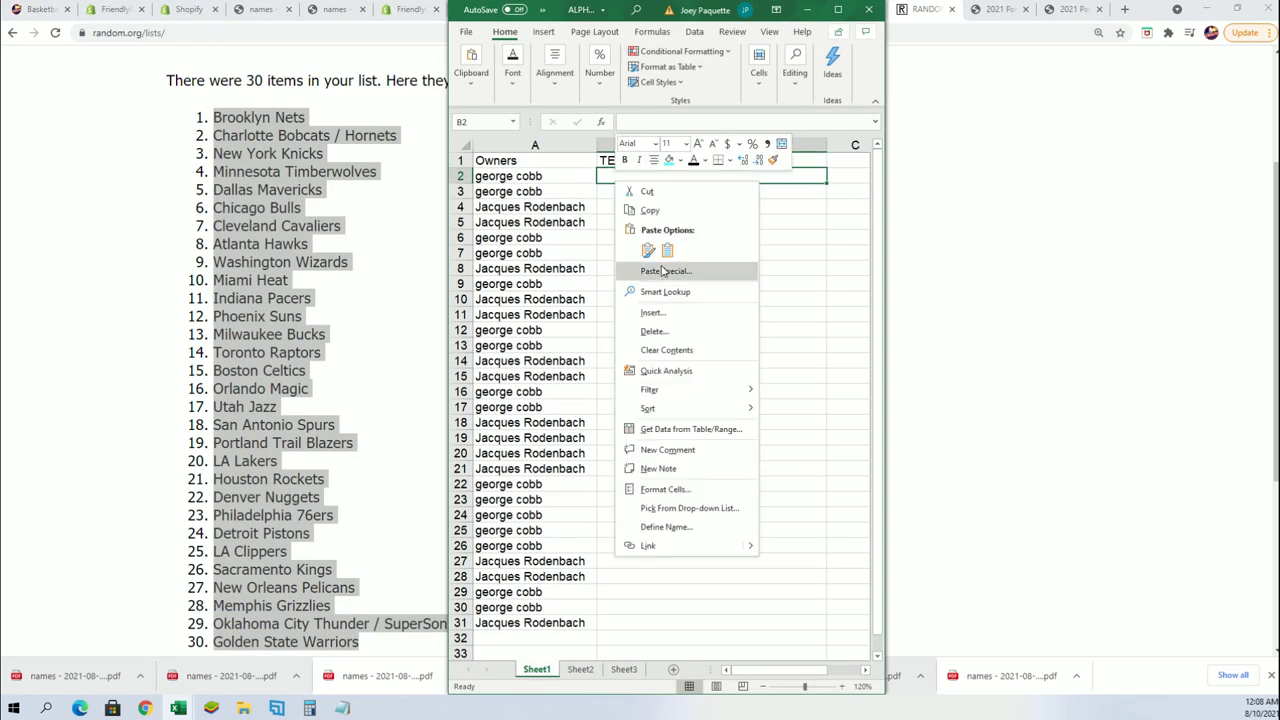
{"action": "left_click", "coordinate": [740, 233]}
{"action": "left_click", "coordinate": [548, 165]}
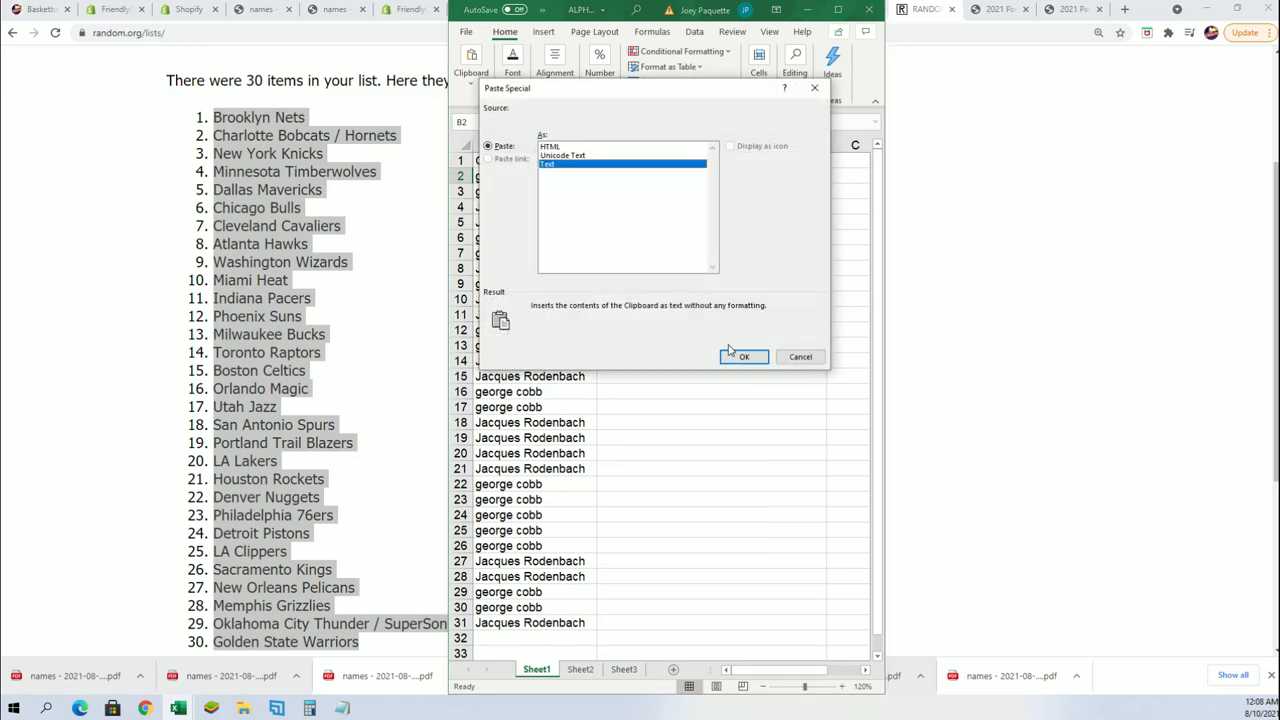
{"action": "left_click", "coordinate": [743, 356]}
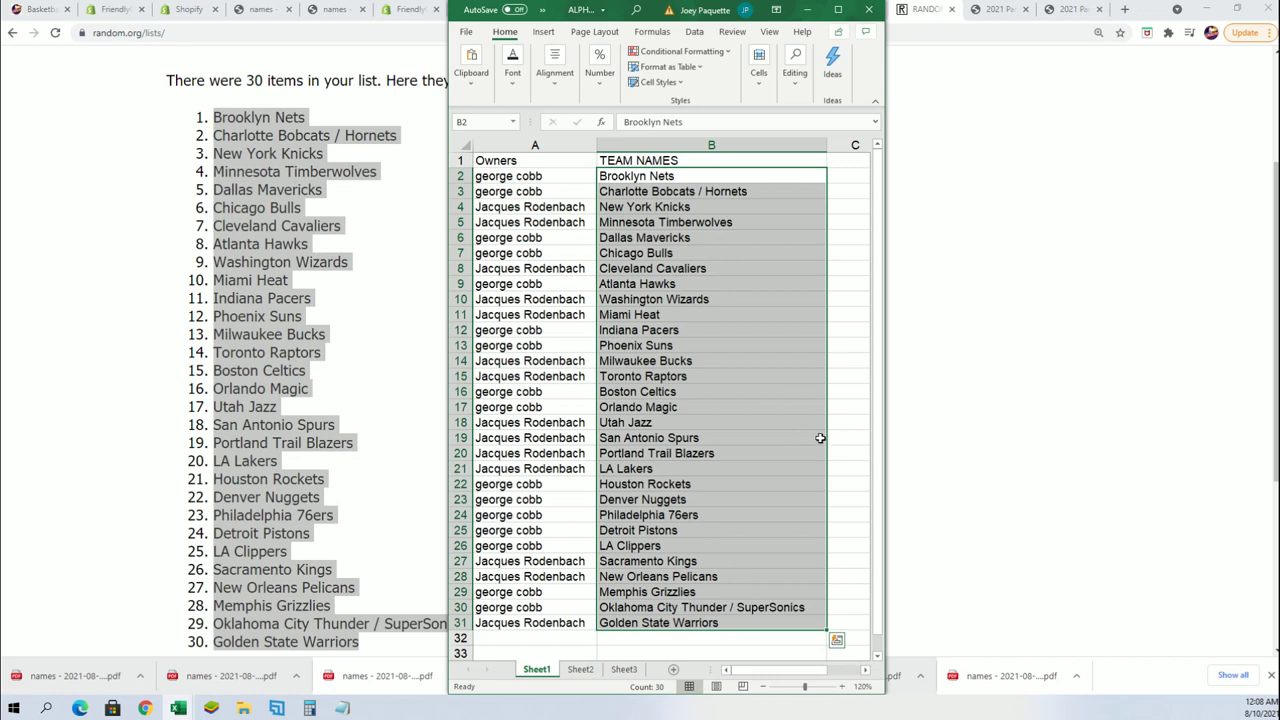
{"action": "left_click", "coordinate": [581, 195]}
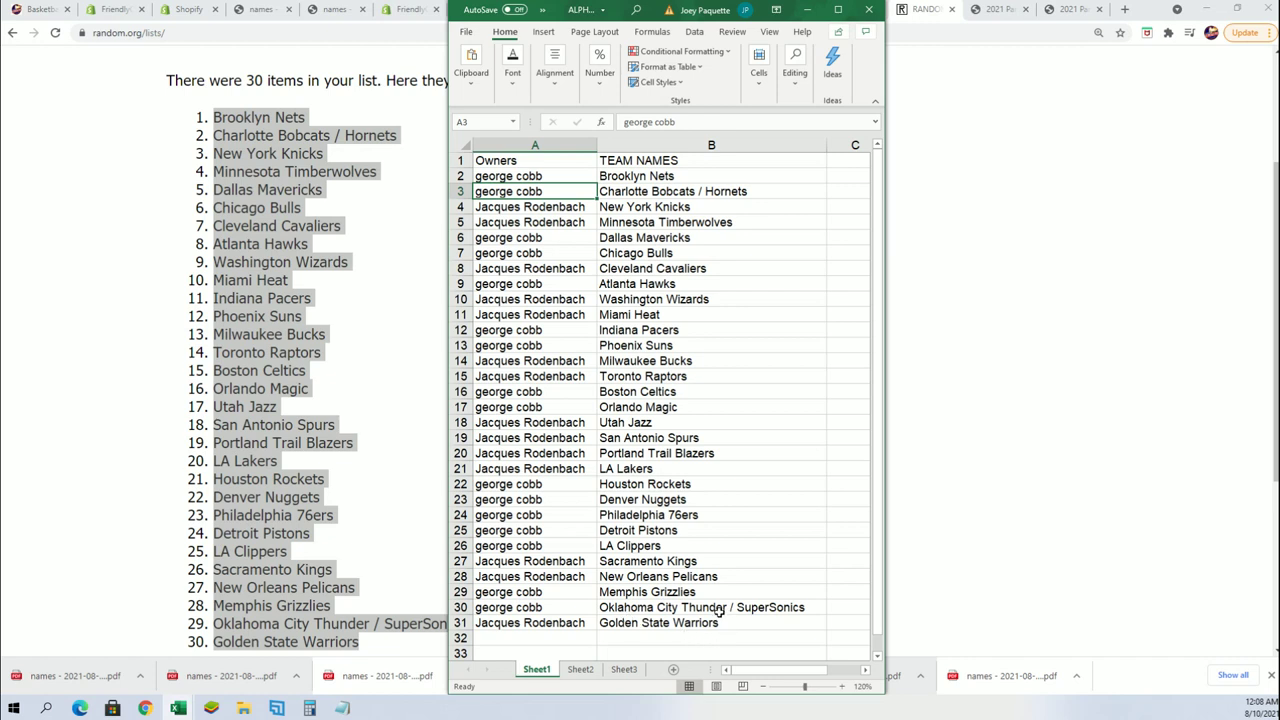
{"action": "left_click", "coordinate": [724, 577]}
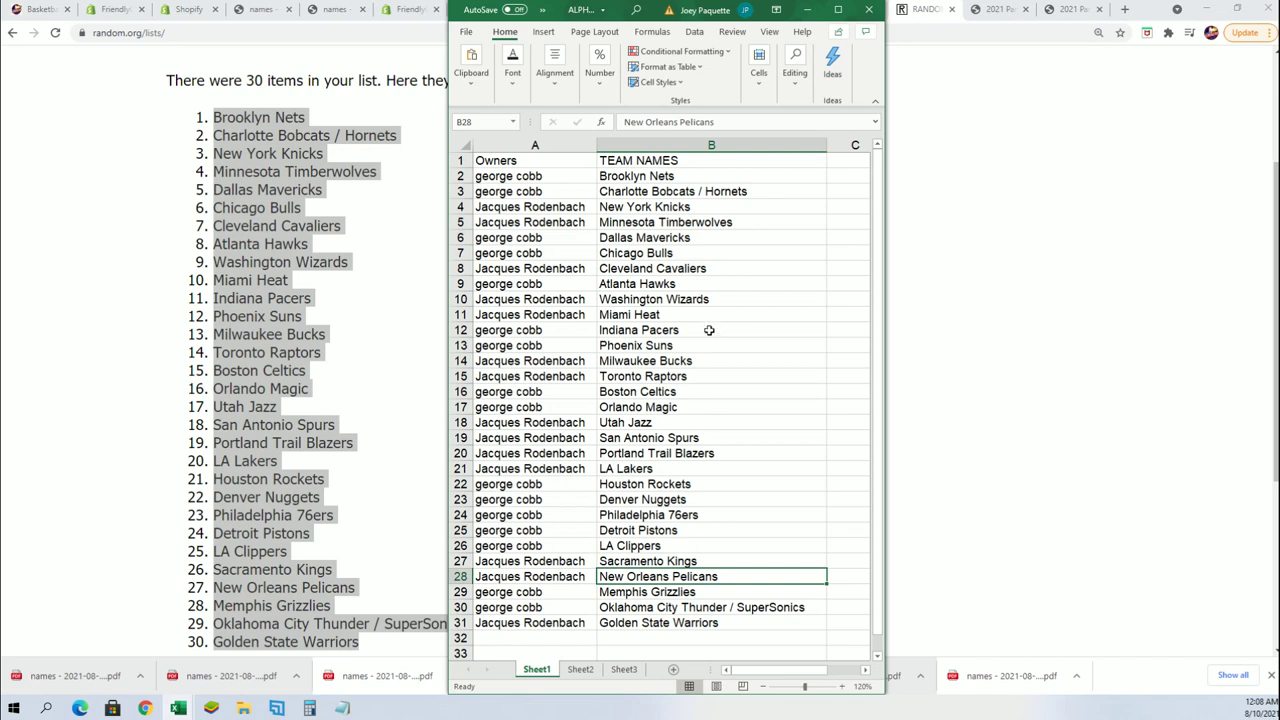
{"action": "left_click", "coordinate": [703, 312]}
{"action": "left_click", "coordinate": [717, 222]}
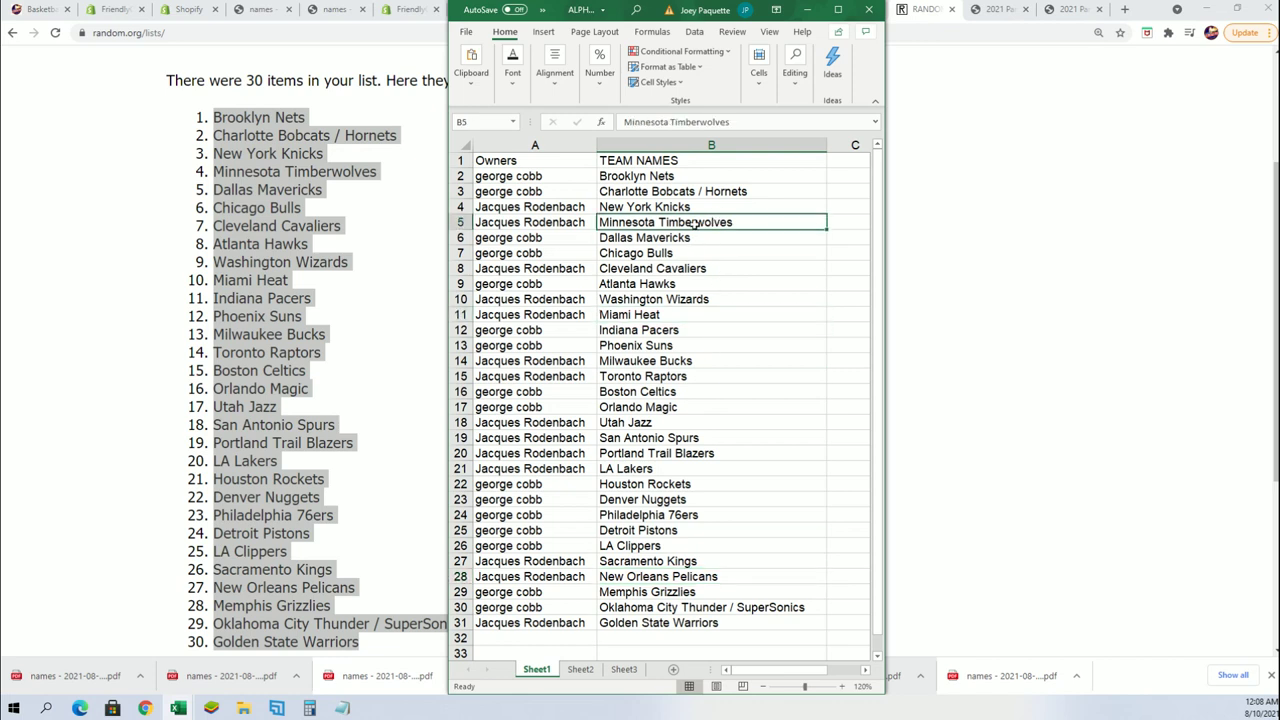
- Maximize the workbook and sort the team names in B2:B31 from A to Z
{"action": "left_click", "coordinate": [838, 9]}
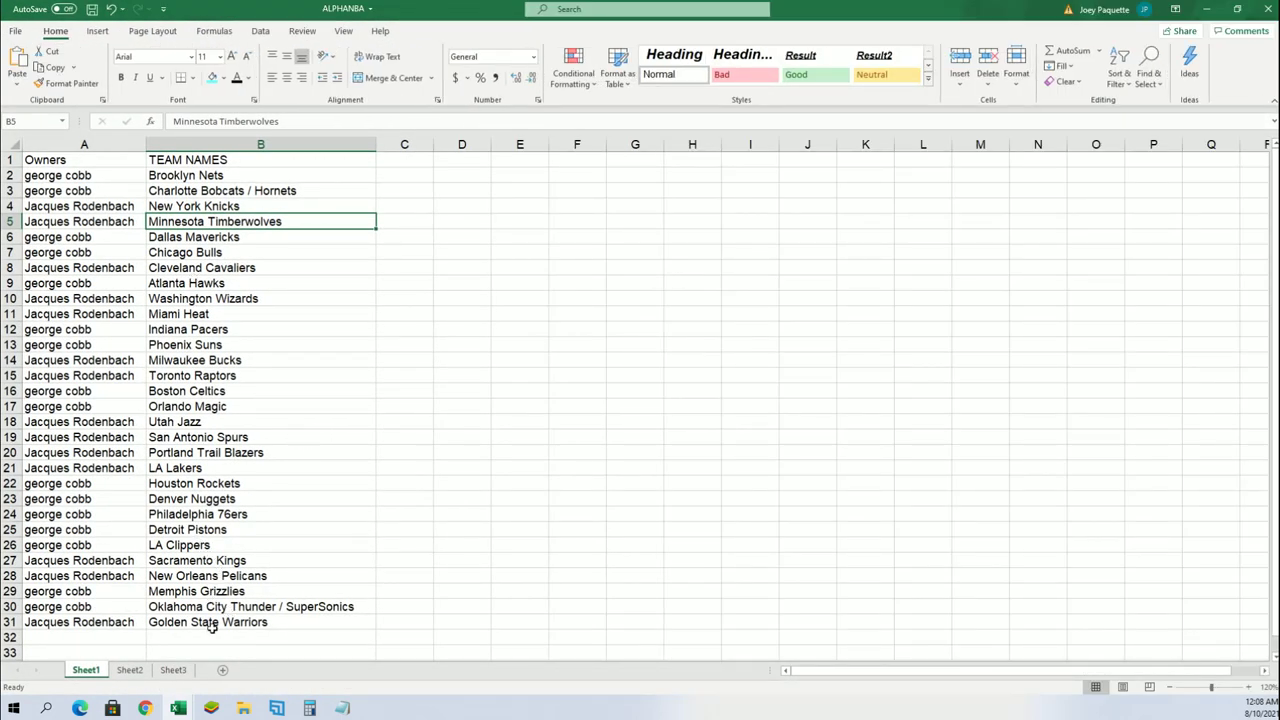
{"action": "left_click", "coordinate": [116, 624]}
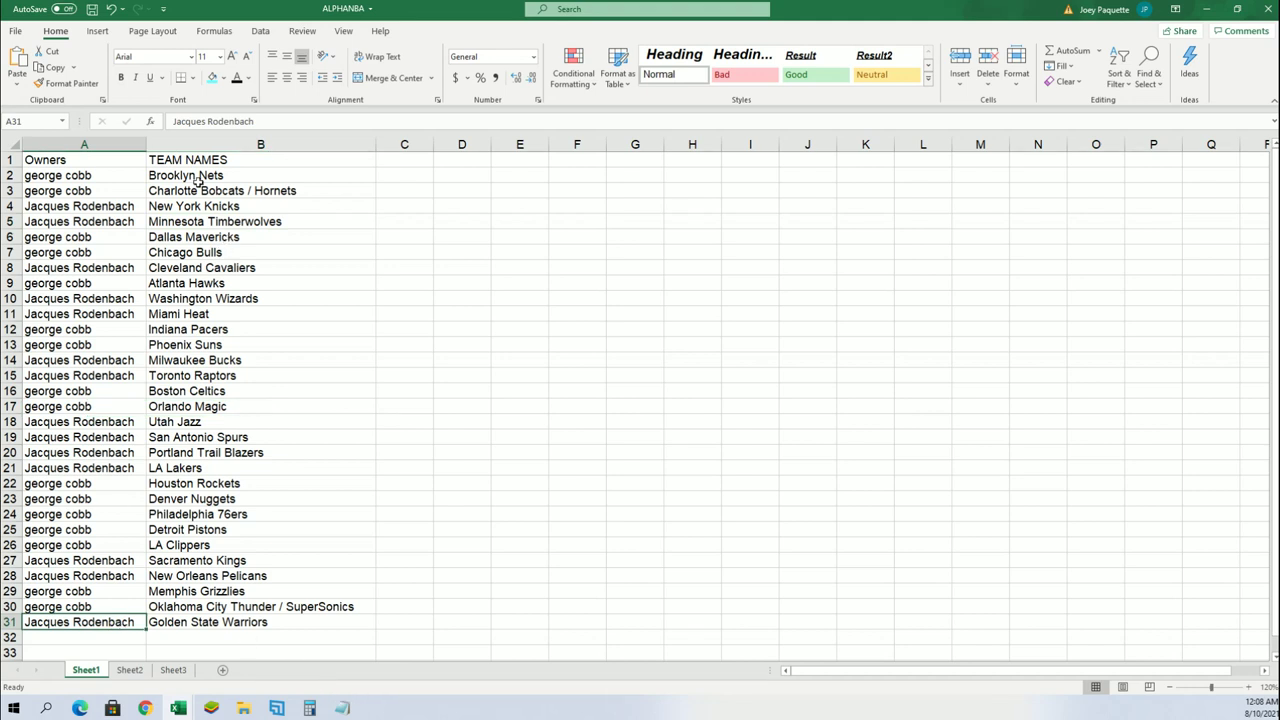
{"action": "left_click_drag", "start_coordinate": [197, 175], "coordinate": [183, 624]}
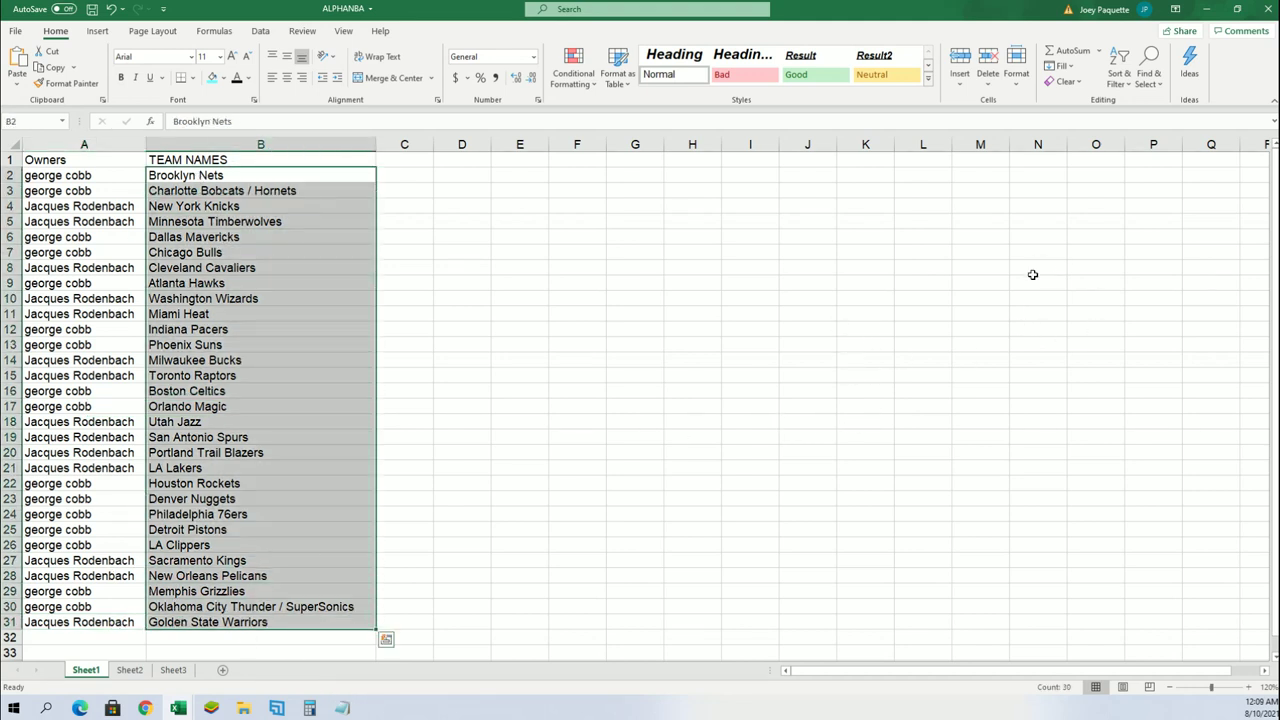
{"action": "left_click", "coordinate": [1119, 75]}
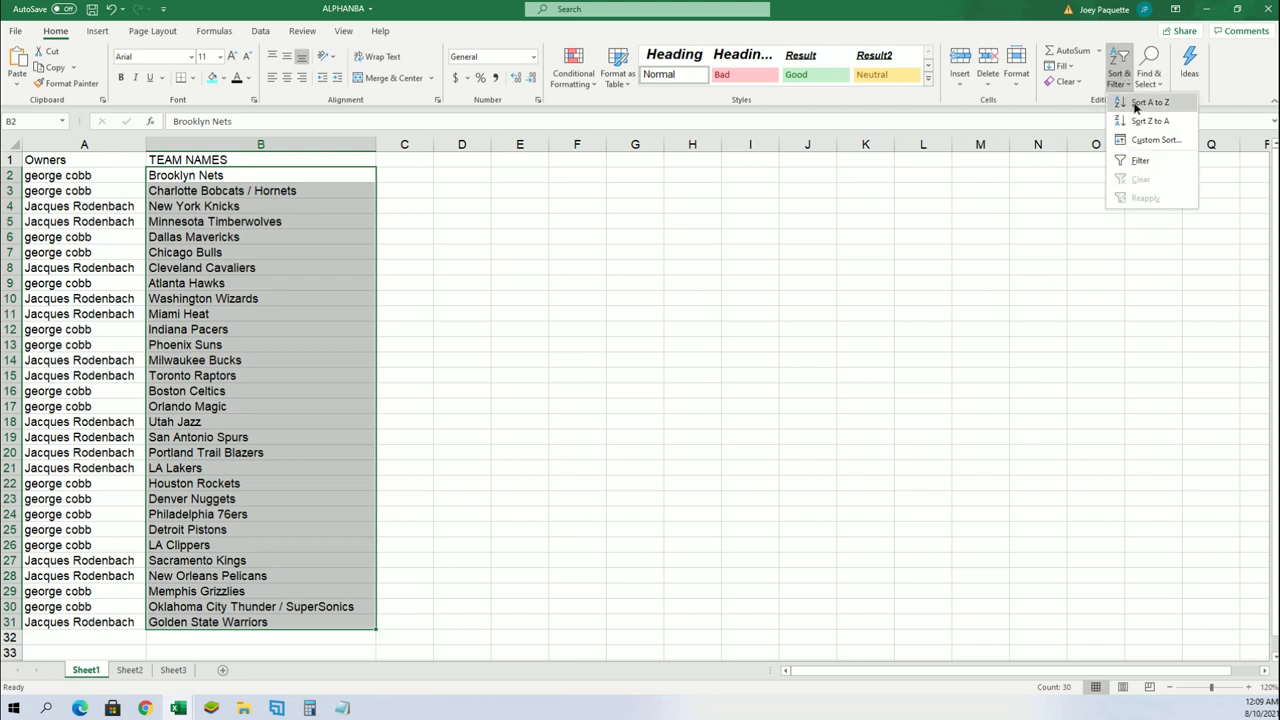
{"action": "left_click", "coordinate": [1138, 106]}
{"action": "left_click", "coordinate": [1141, 388]}
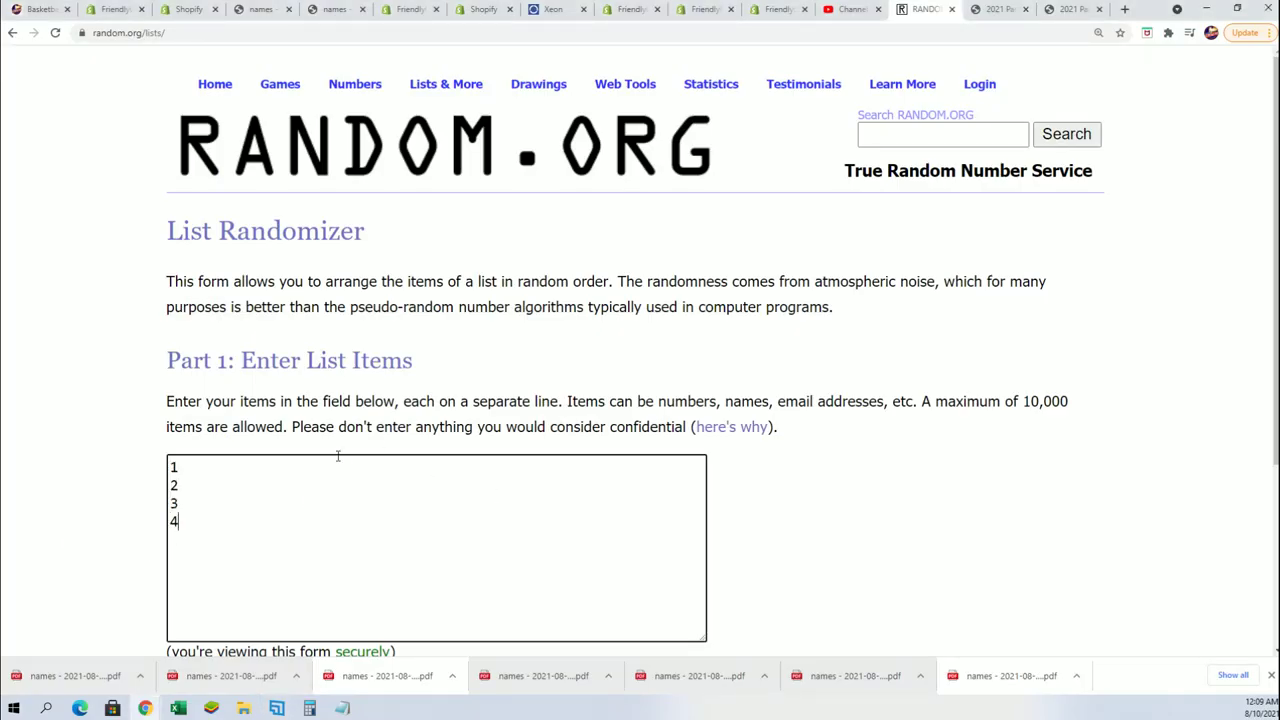
- Randomize the list of numbers 1 to 4 seven times in total
{"action": "scroll", "coordinate": [129, 514], "scroll_direction": "down", "scroll_amount": 2}
{"action": "left_click", "coordinate": [212, 578]}
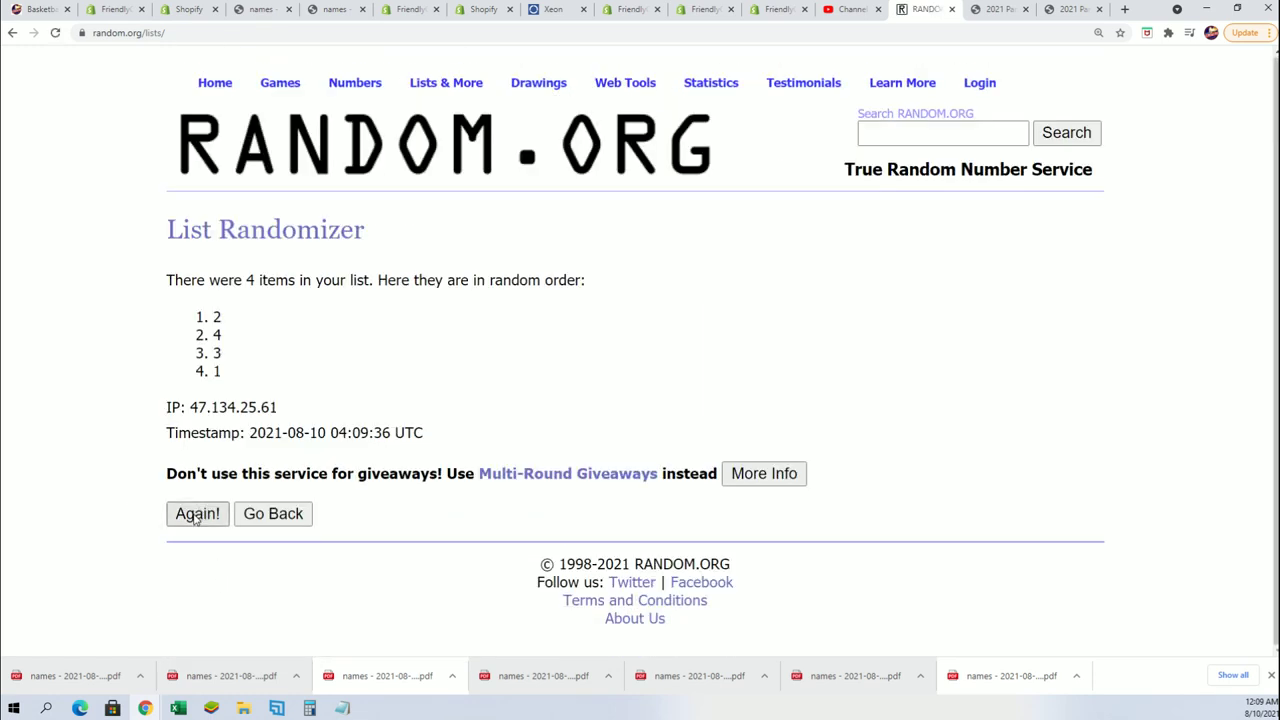
{"action": "left_click", "coordinate": [195, 515]}
{"action": "left_click", "coordinate": [198, 560]}
{"action": "left_click", "coordinate": [194, 562]}
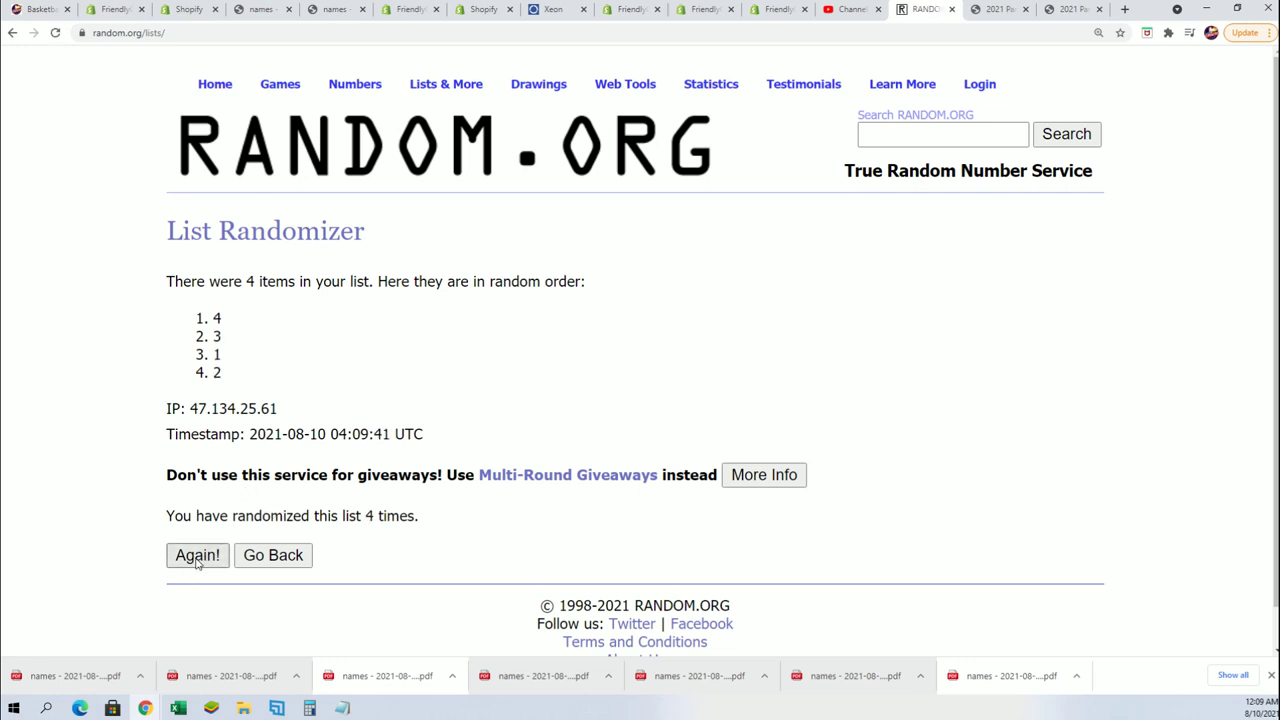
{"action": "left_click", "coordinate": [200, 560]}
{"action": "left_click", "coordinate": [209, 551]}
{"action": "left_click", "coordinate": [199, 558]}
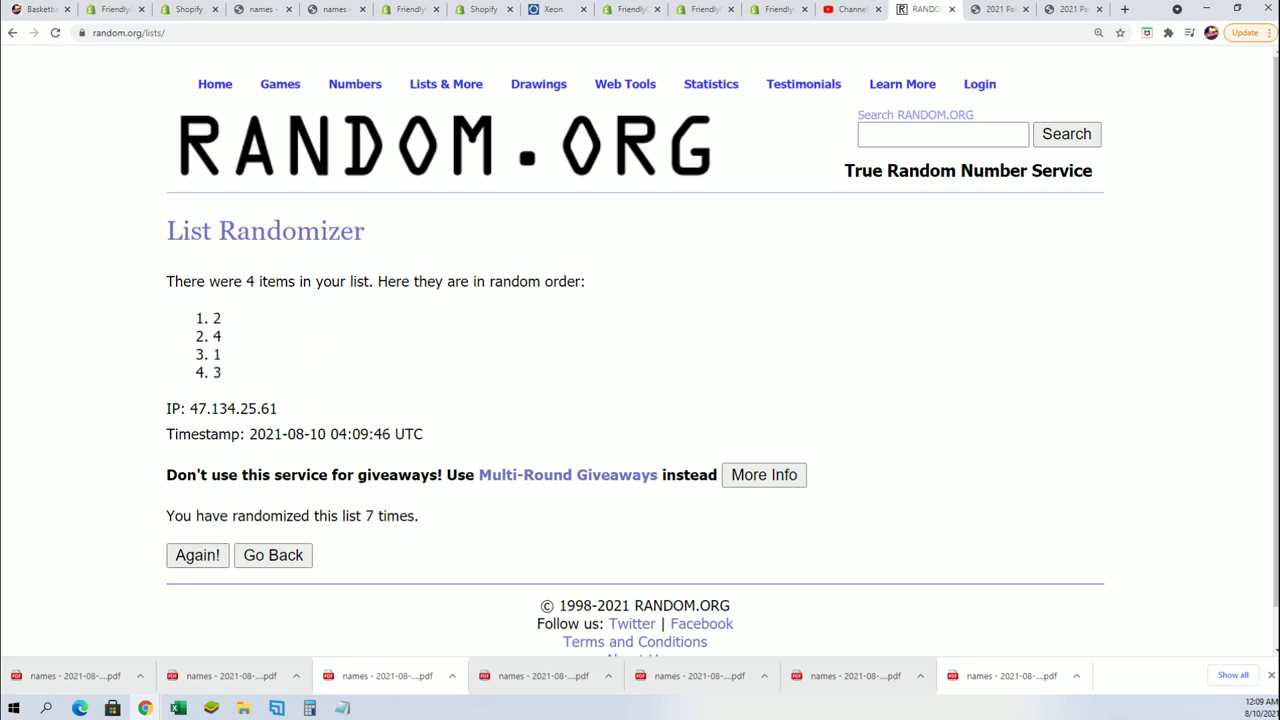